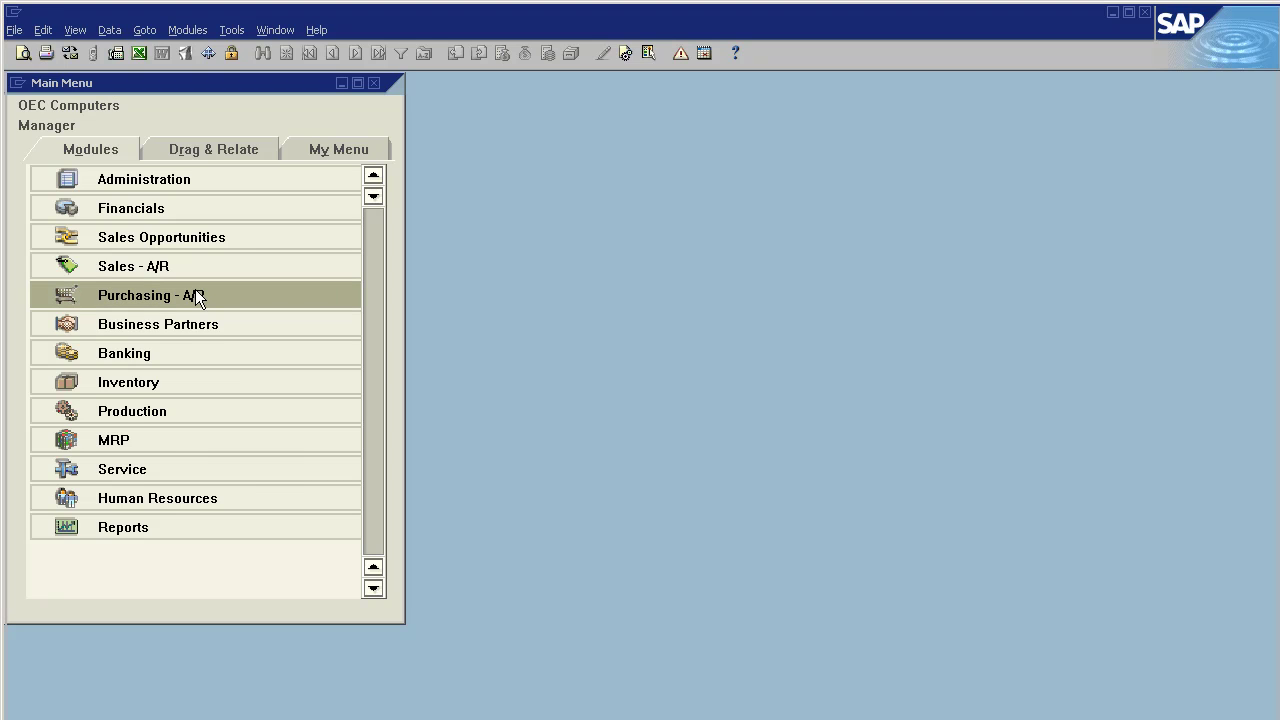
Start a new purchase order for vendor V10000 Acme Associates.
{"action": "left_click", "coordinate": [195, 295]}
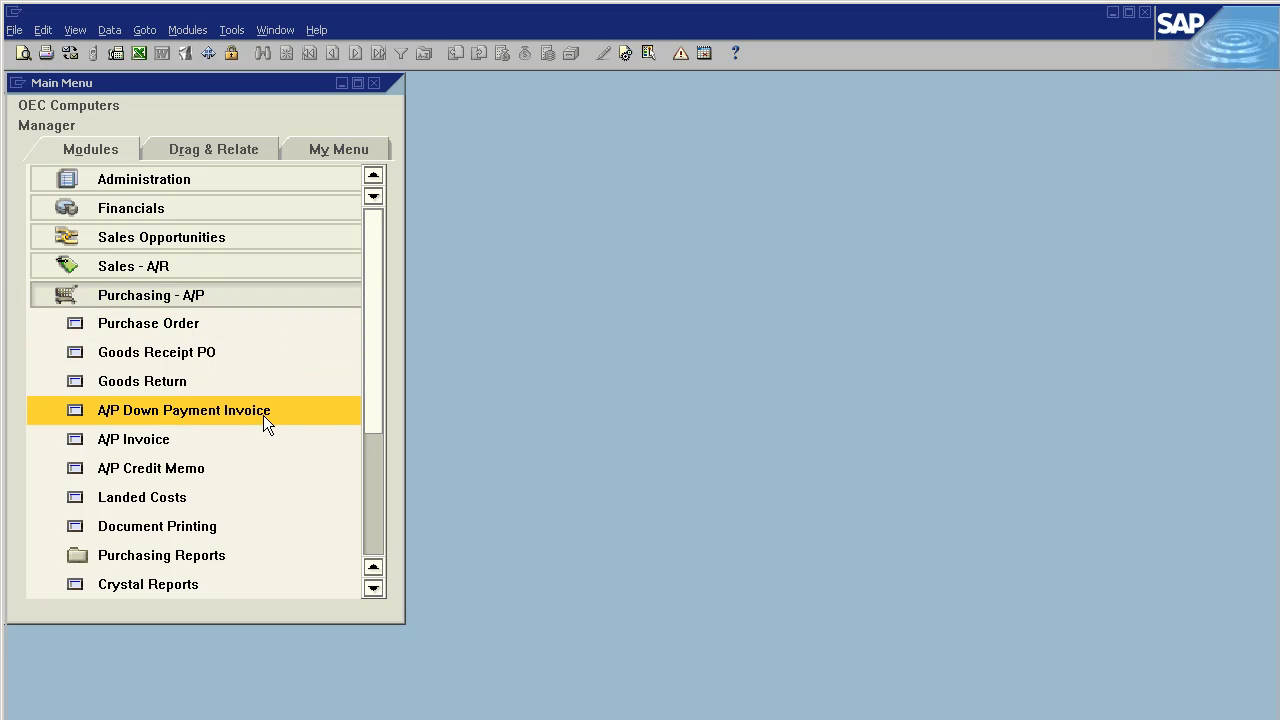
{"action": "left_click", "coordinate": [177, 330]}
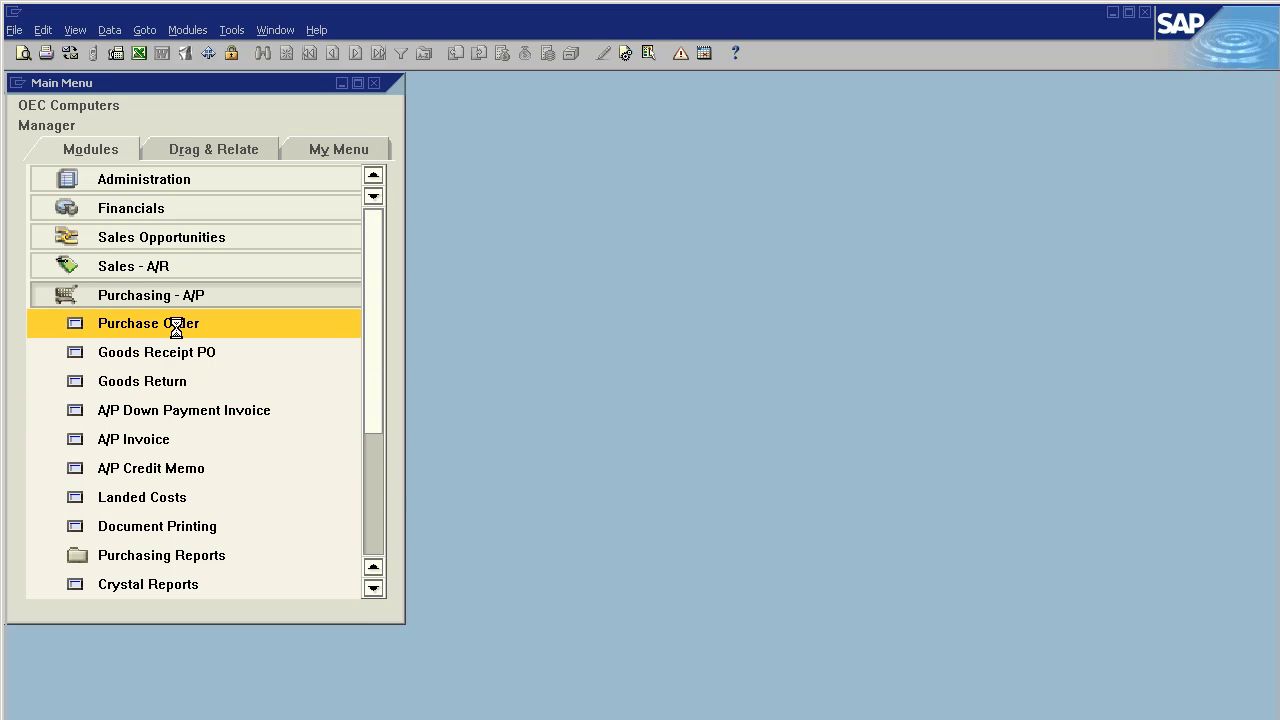
{"action": "key", "text": "Tab"}
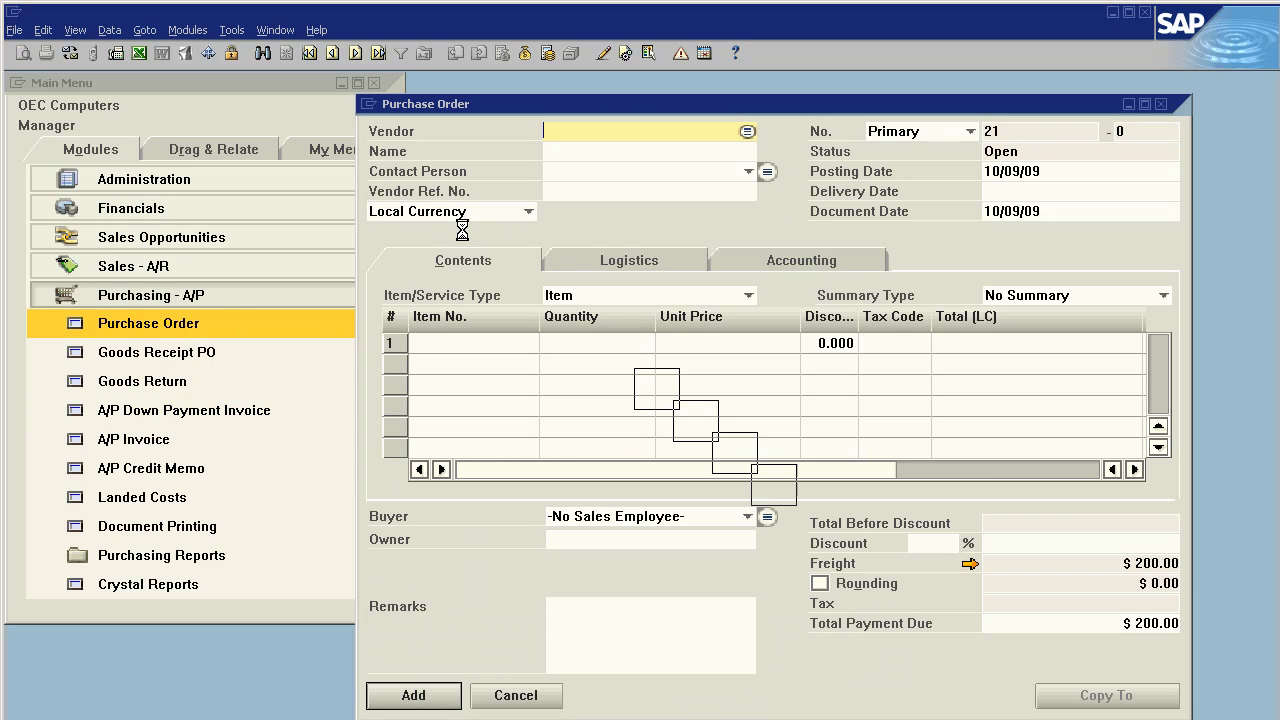
{"action": "key", "text": "Return"}
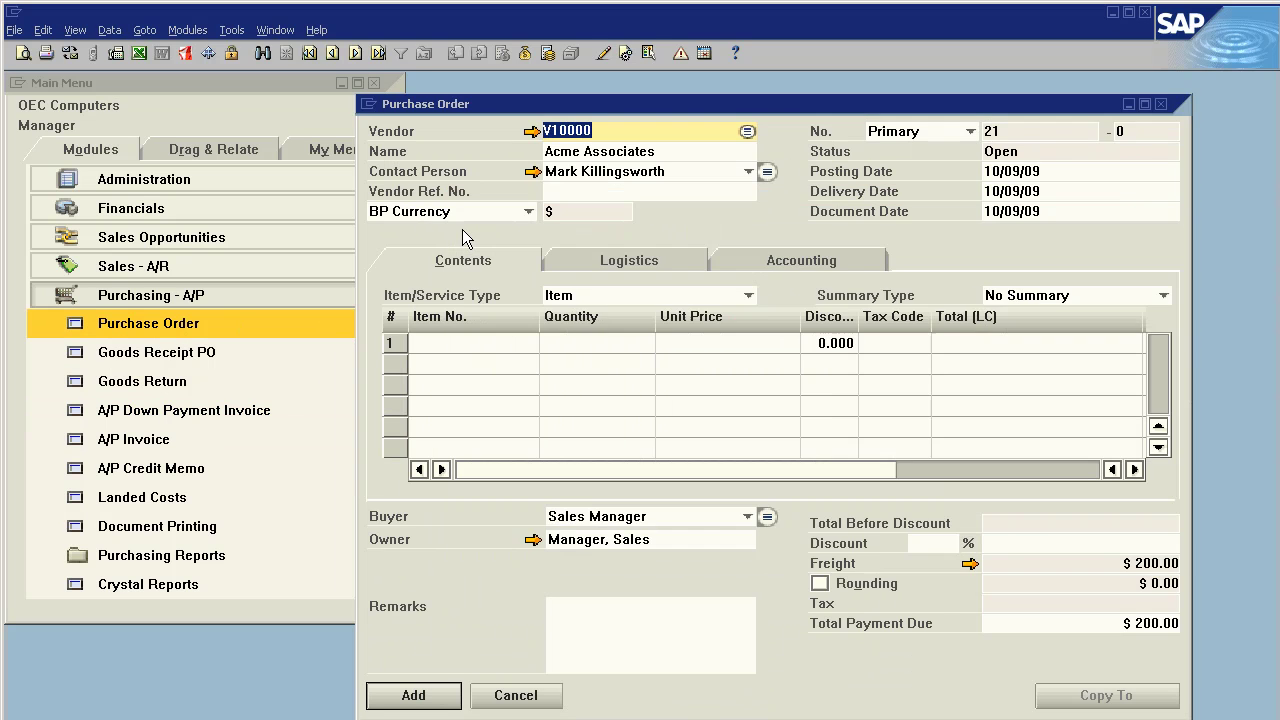
Add items A00001 and A00002 to the order and bring up its deposit payment window.
{"action": "left_click", "coordinate": [476, 341]}
{"action": "key", "text": "Tab"}
{"action": "left_click", "coordinate": [492, 362], "text": "ctrl"}
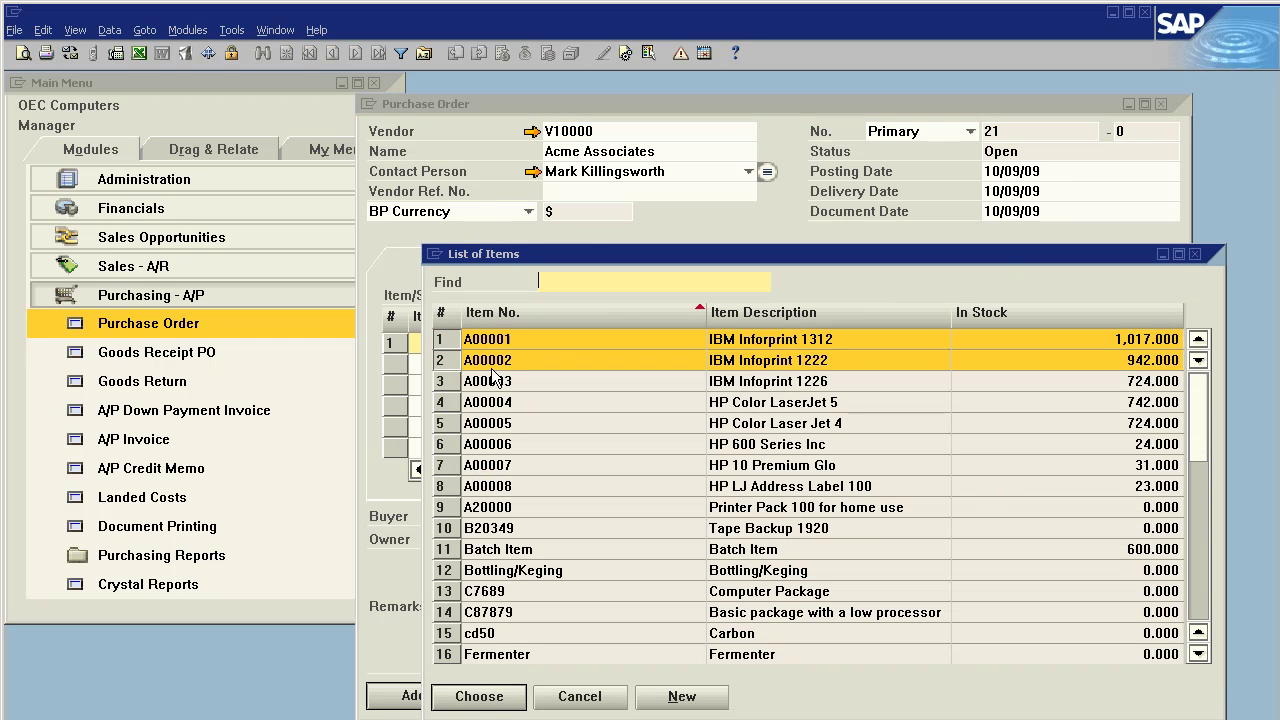
{"action": "left_click", "coordinate": [479, 696]}
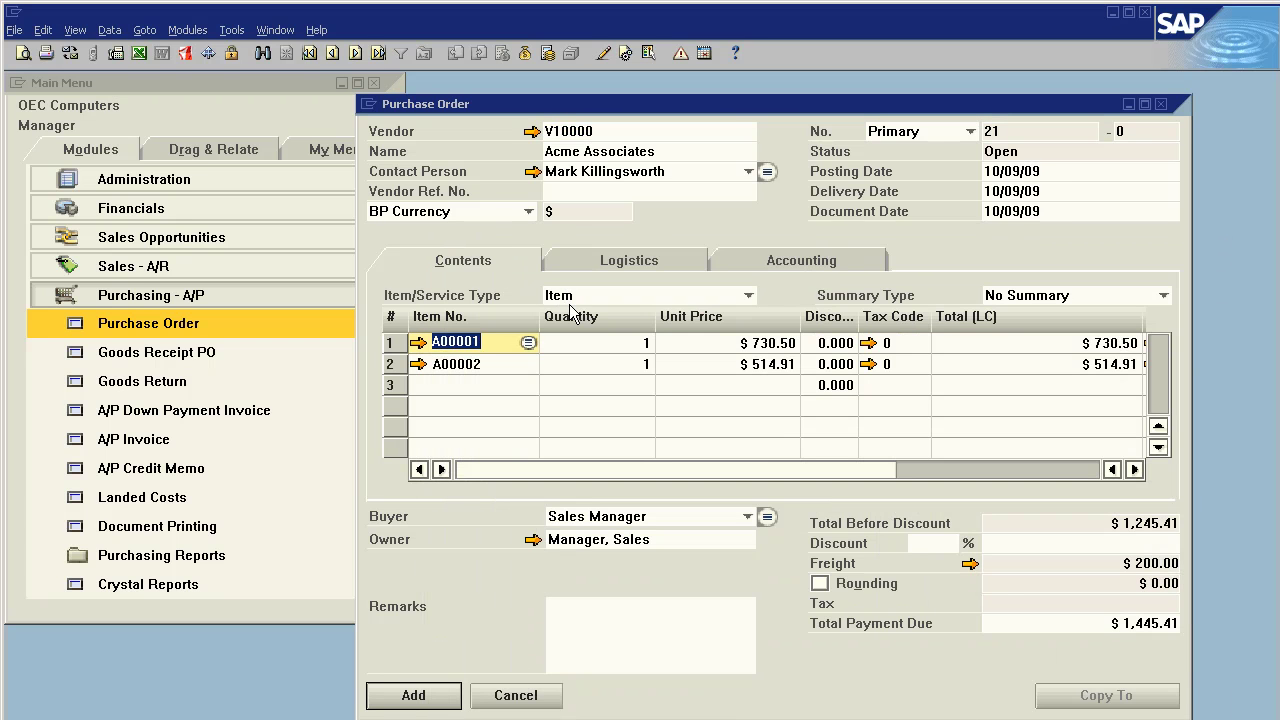
{"action": "left_click", "coordinate": [524, 55]}
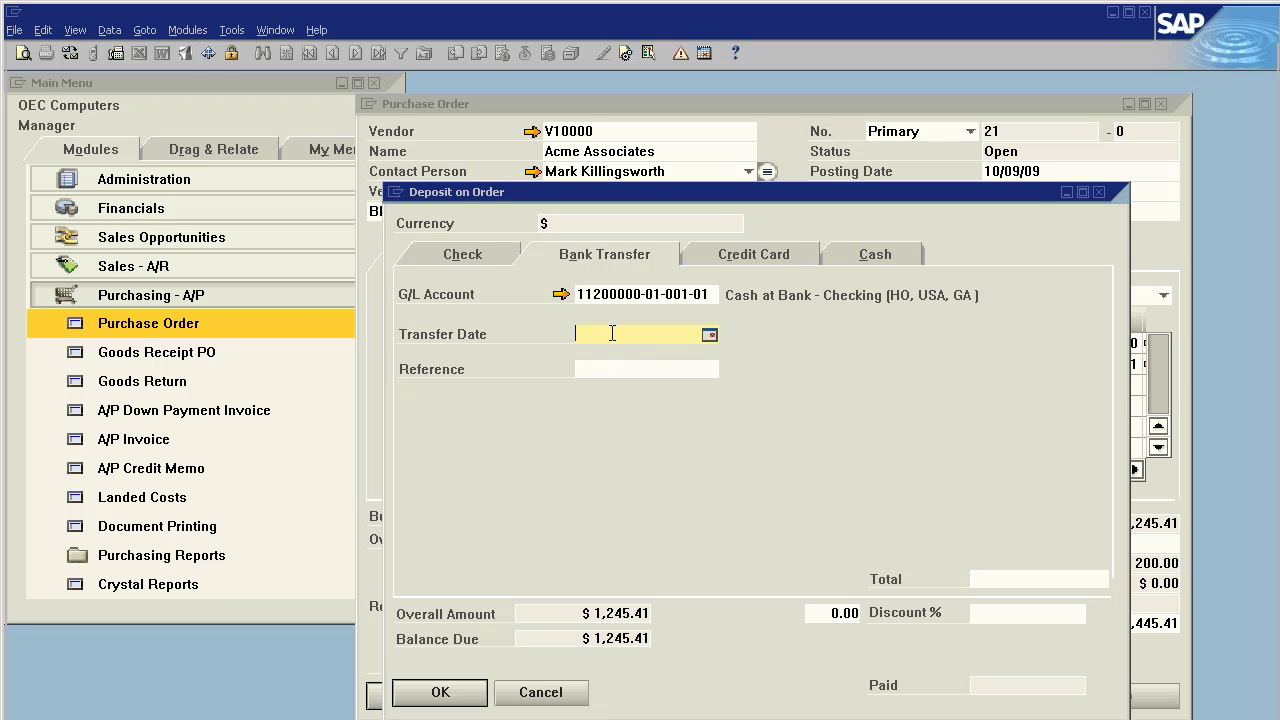
Enter a $500.00 bank-transfer deposit dated 10/09/09 with reference 1234 and confirm it.
{"action": "type", "text": "10"}
{"action": "key", "text": "Tab"}
{"action": "type", "text": "1234"}
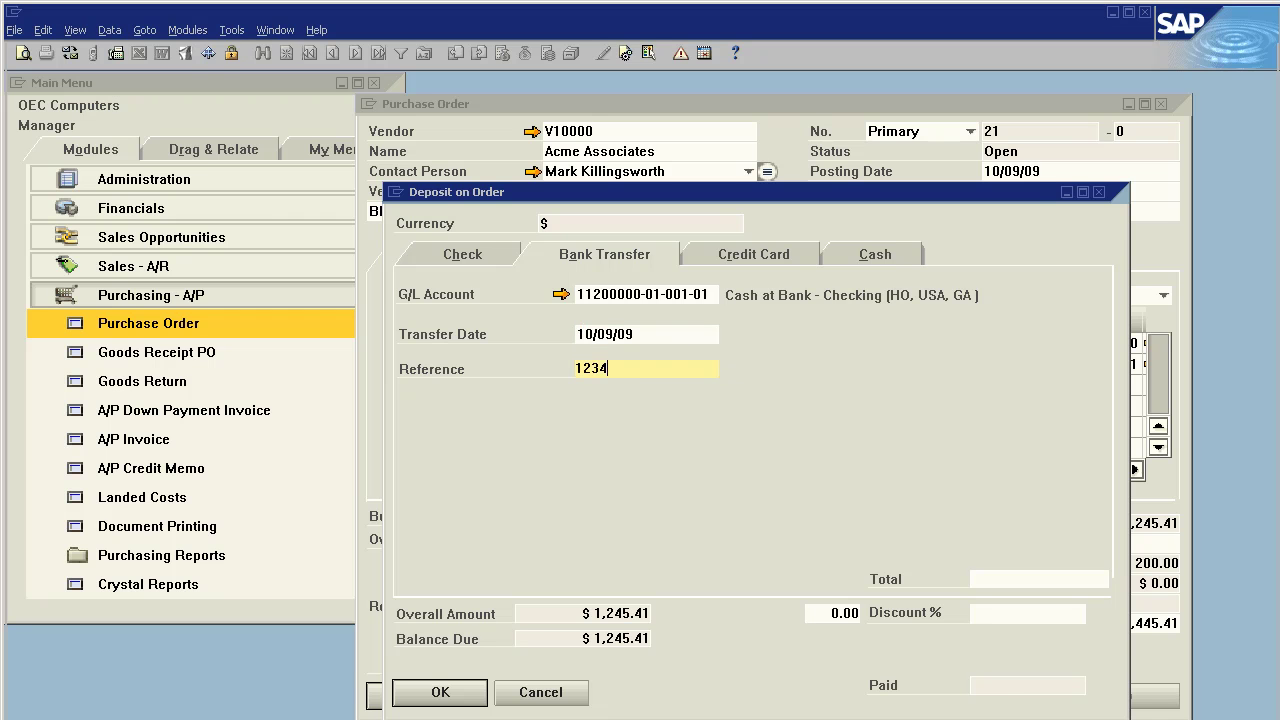
{"action": "key", "text": "Tab"}
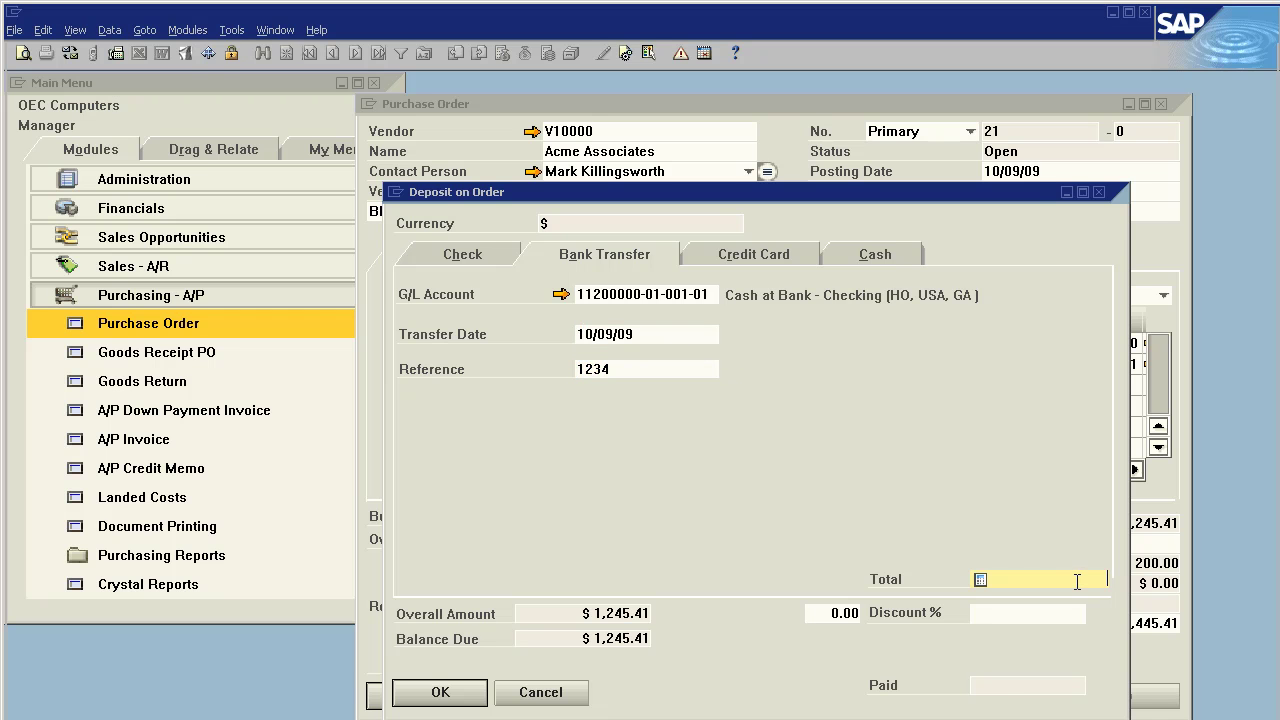
{"action": "type", "text": "500"}
{"action": "key", "text": "Tab"}
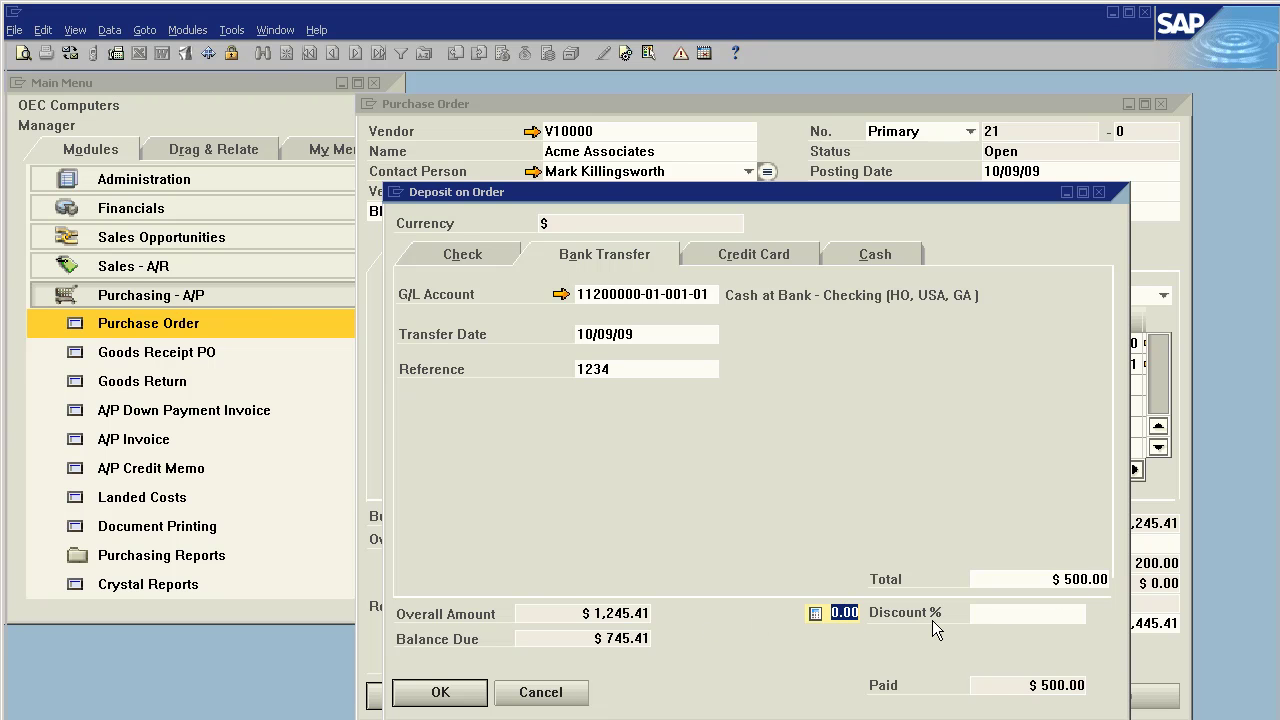
{"action": "left_click", "coordinate": [440, 692]}
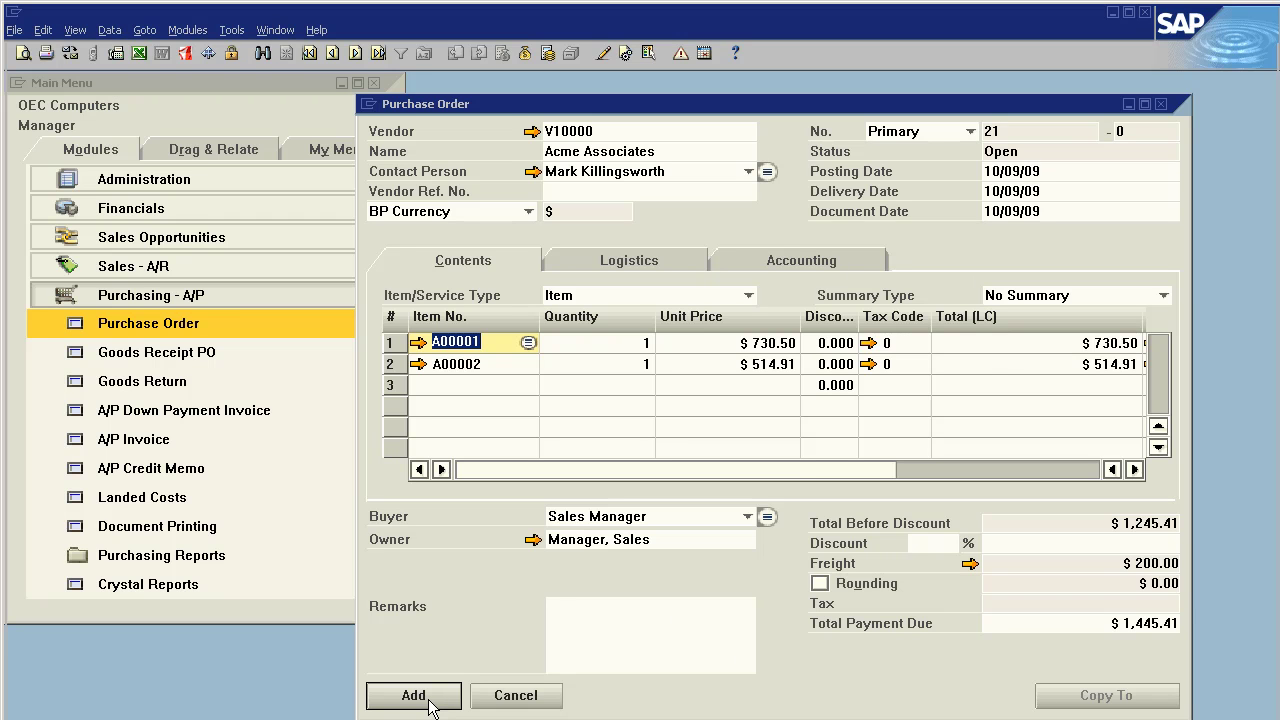
Save purchase order 21 and copy it to a new A/P invoice.
{"action": "left_click", "coordinate": [428, 700]}
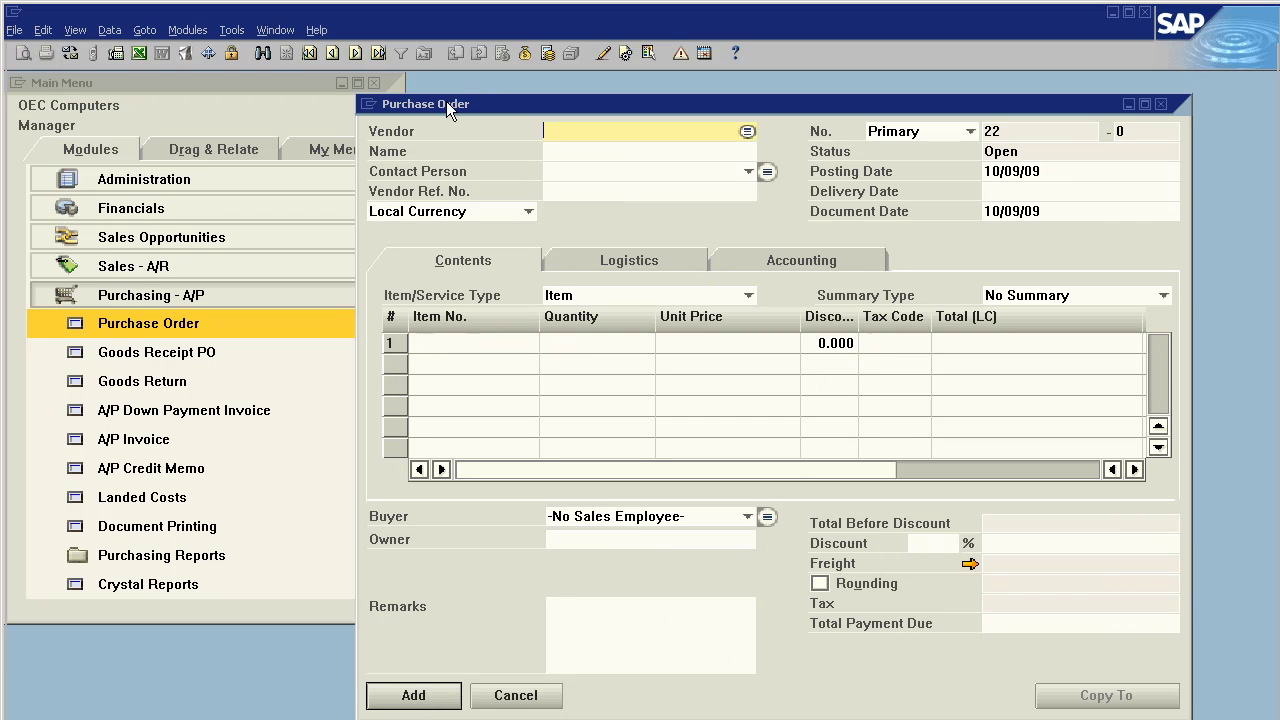
{"action": "left_click", "coordinate": [378, 53]}
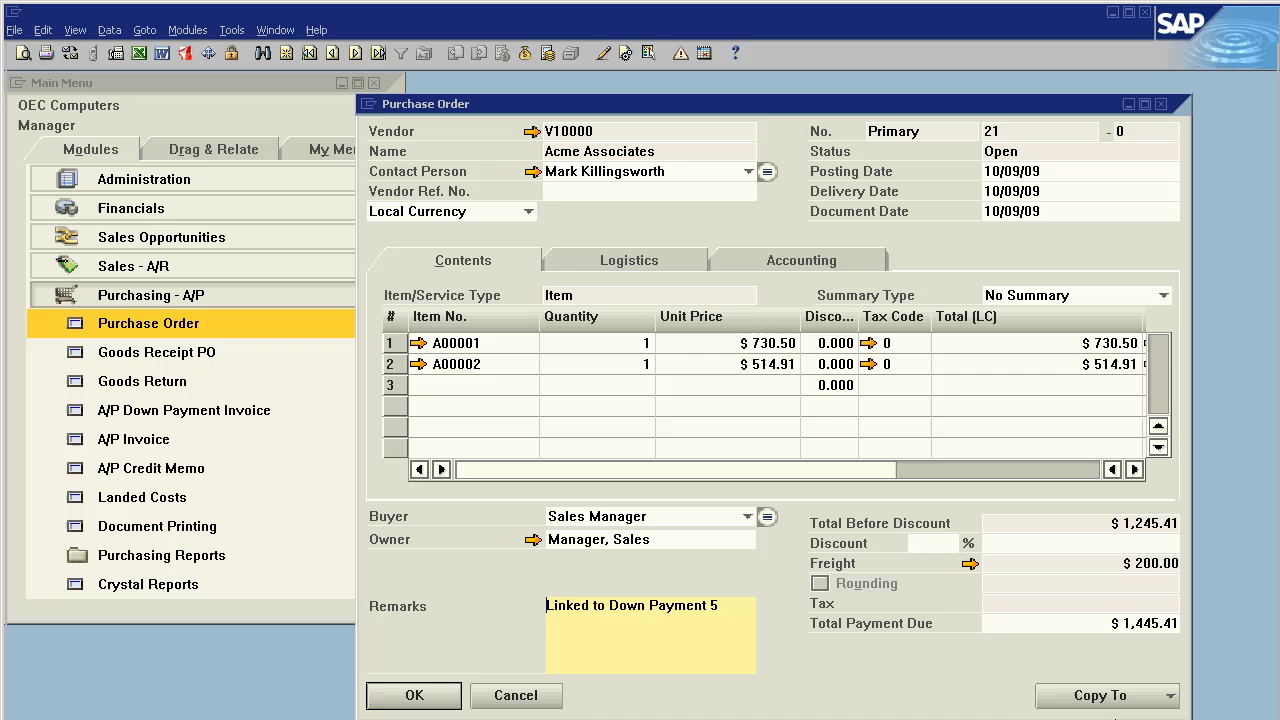
{"action": "left_click", "coordinate": [1110, 700]}
{"action": "left_click", "coordinate": [1127, 635]}
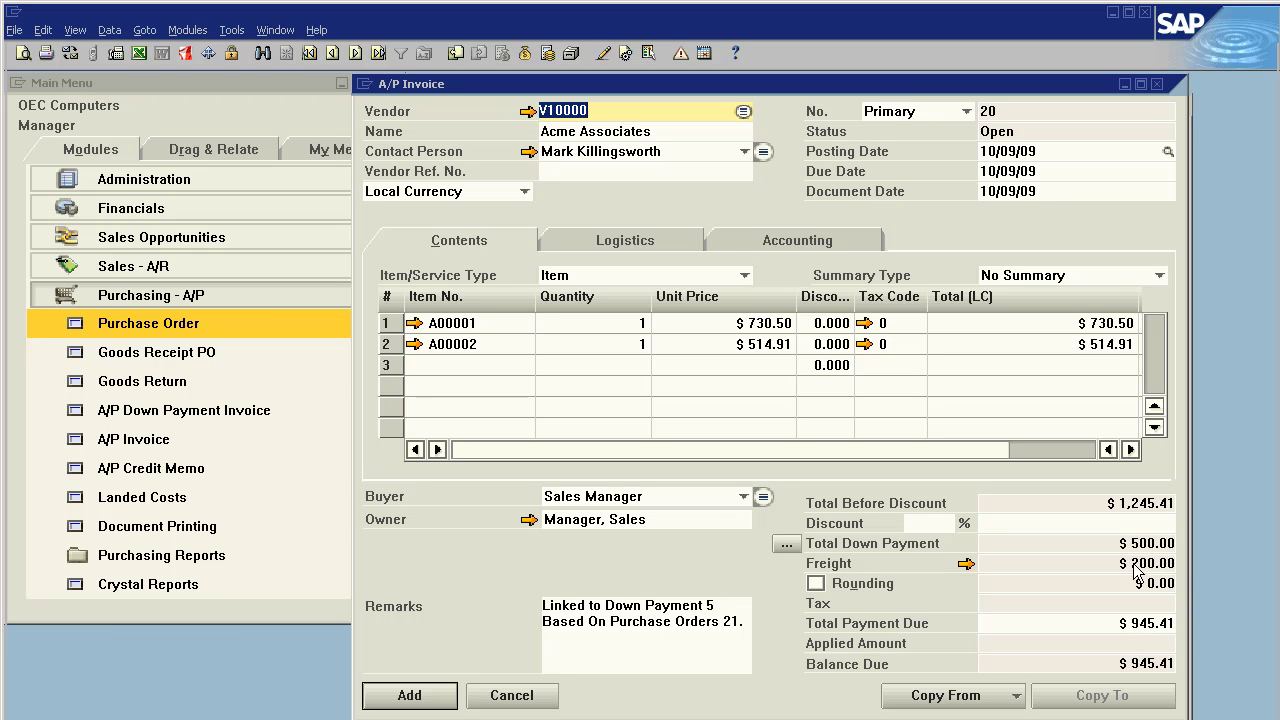
Post the A/P invoice applying the $500.00 down payment, then close both windows.
{"action": "left_click", "coordinate": [455, 695]}
{"action": "left_click", "coordinate": [374, 427]}
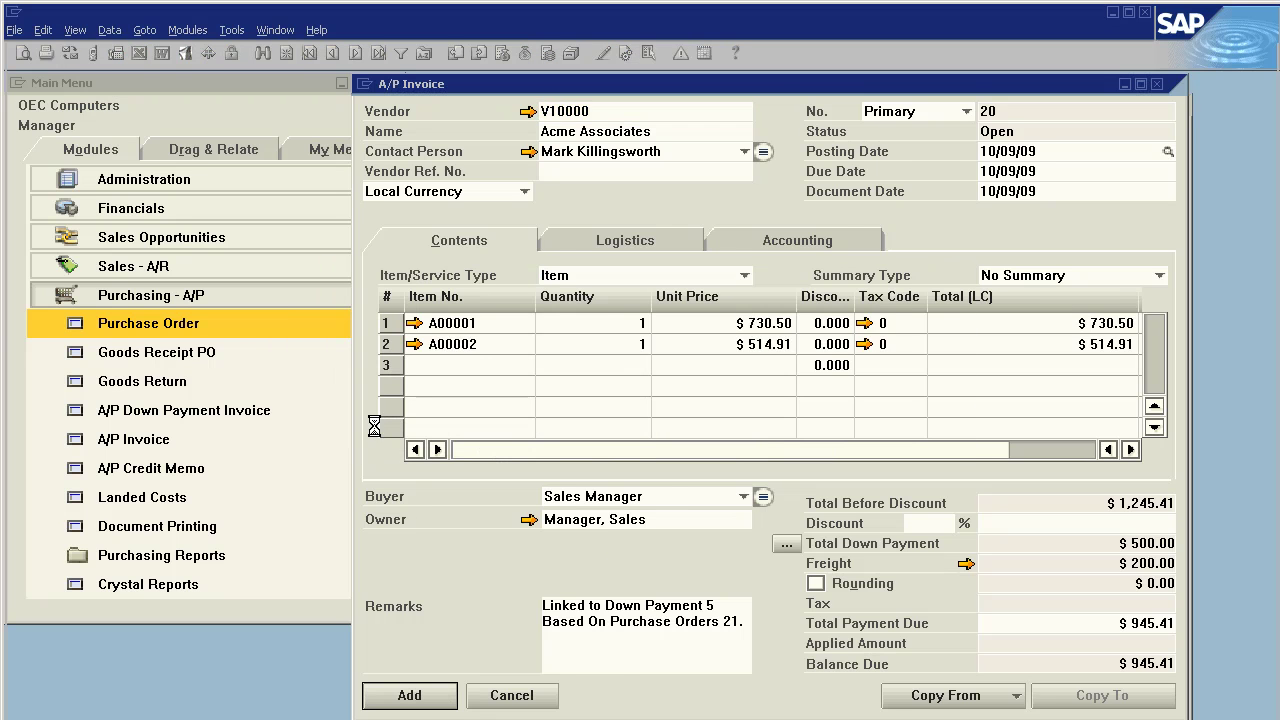
{"action": "left_click", "coordinate": [545, 697]}
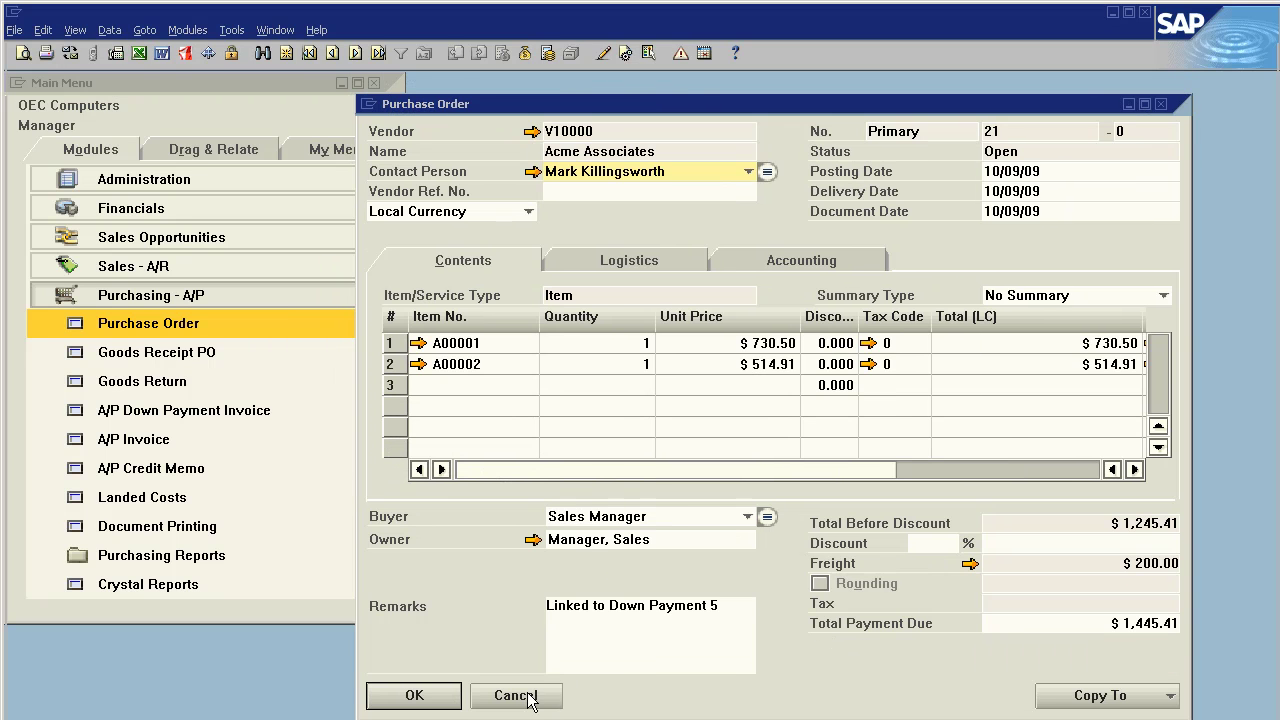
{"action": "left_click", "coordinate": [548, 695]}
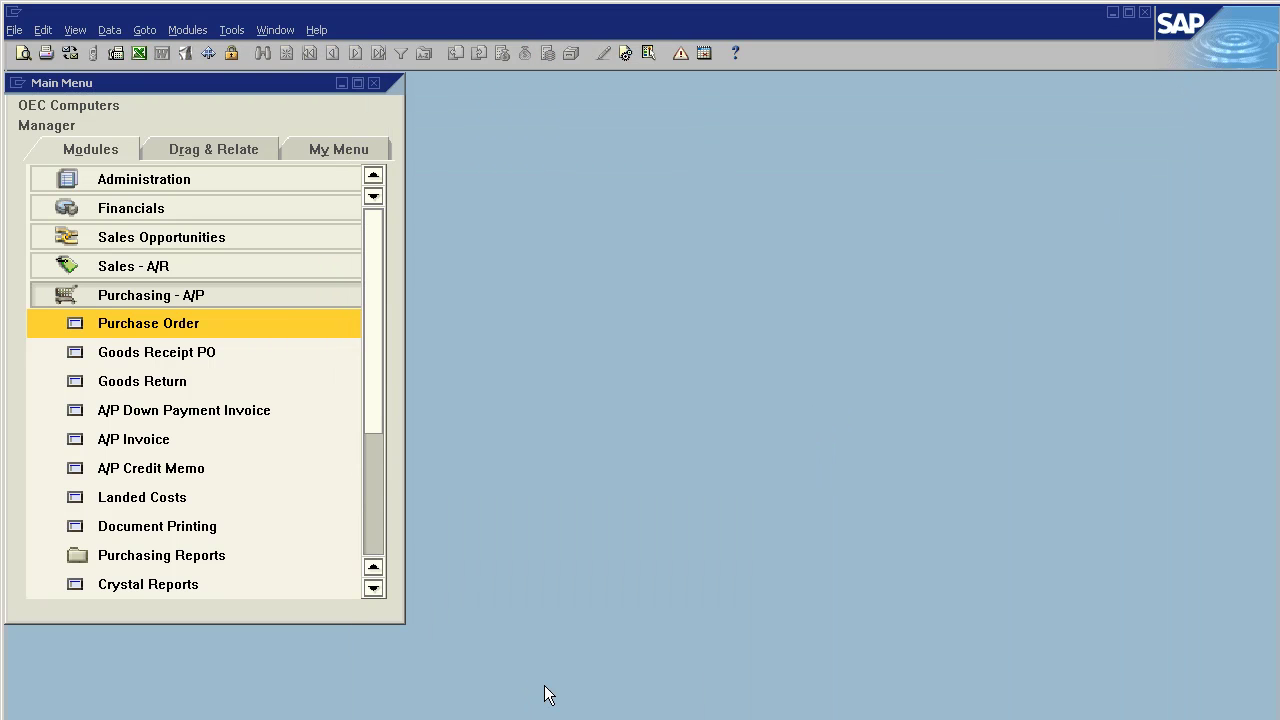
Start an A/P down payment invoice for vendor V10000 with items A00001 through A00004.
{"action": "left_click", "coordinate": [142, 410]}
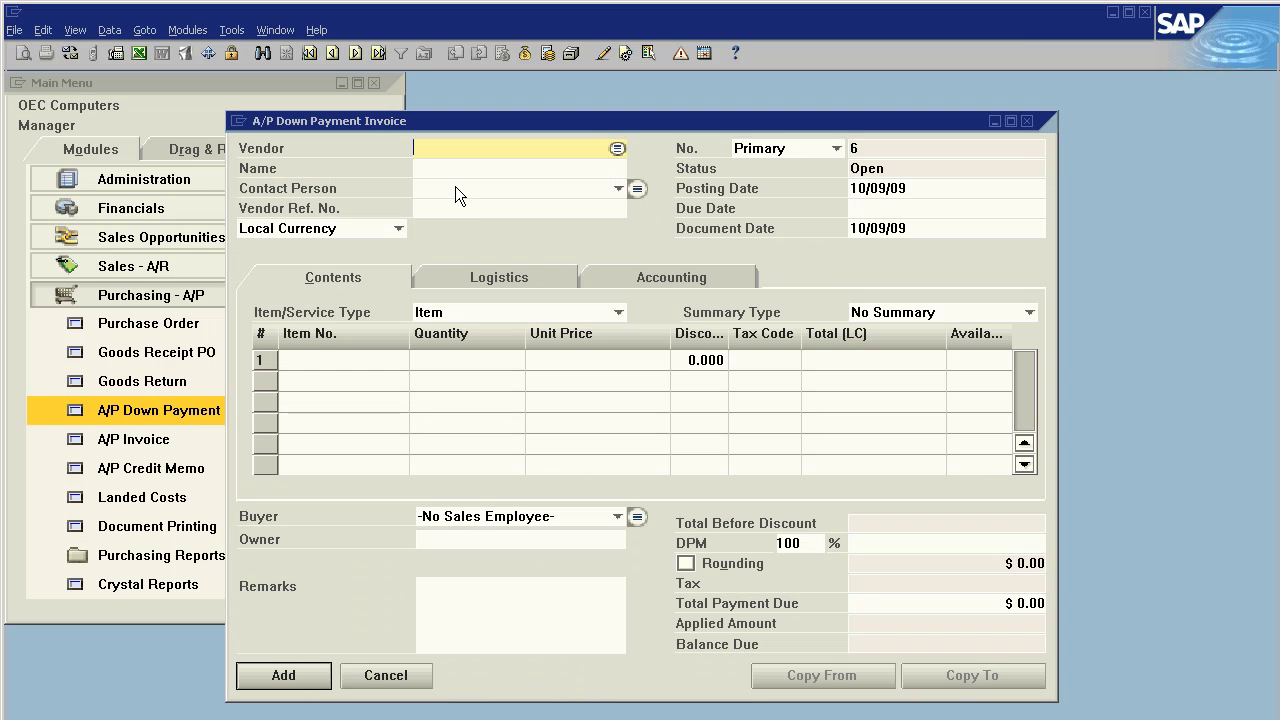
{"action": "key", "text": "Tab"}
{"action": "key", "text": "Return"}
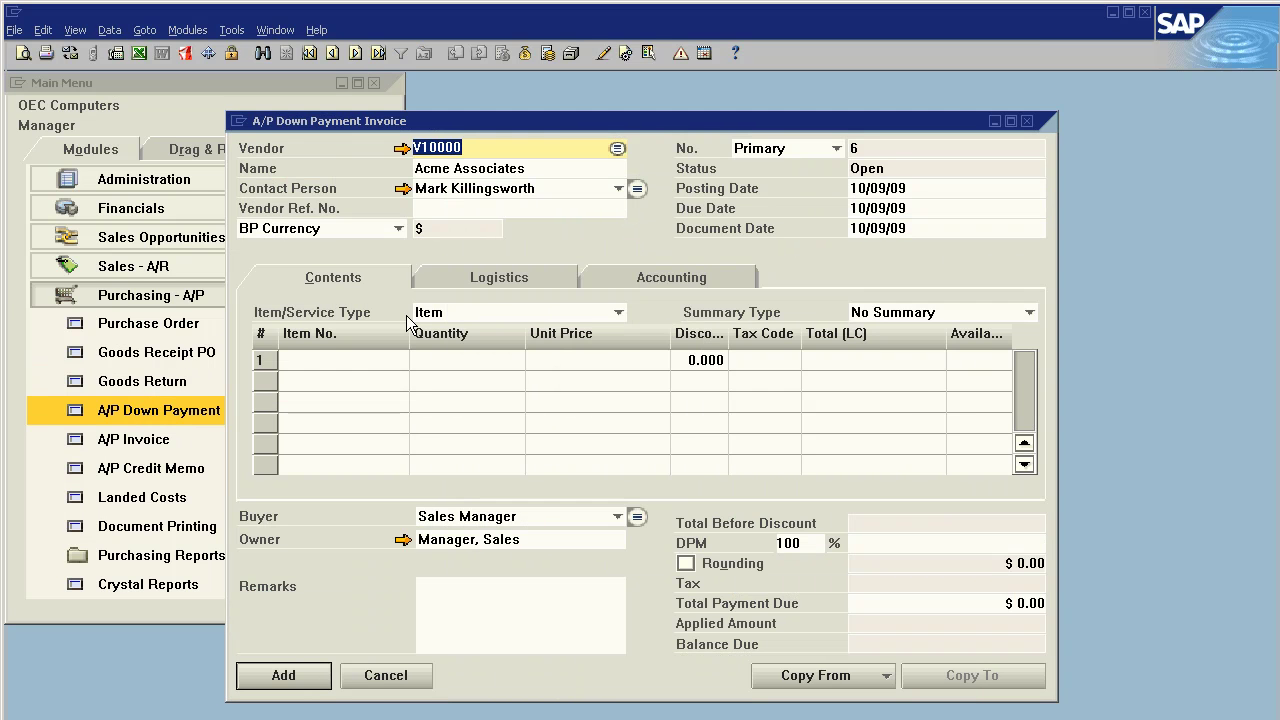
{"action": "left_click", "coordinate": [316, 358]}
{"action": "key", "text": "Tab"}
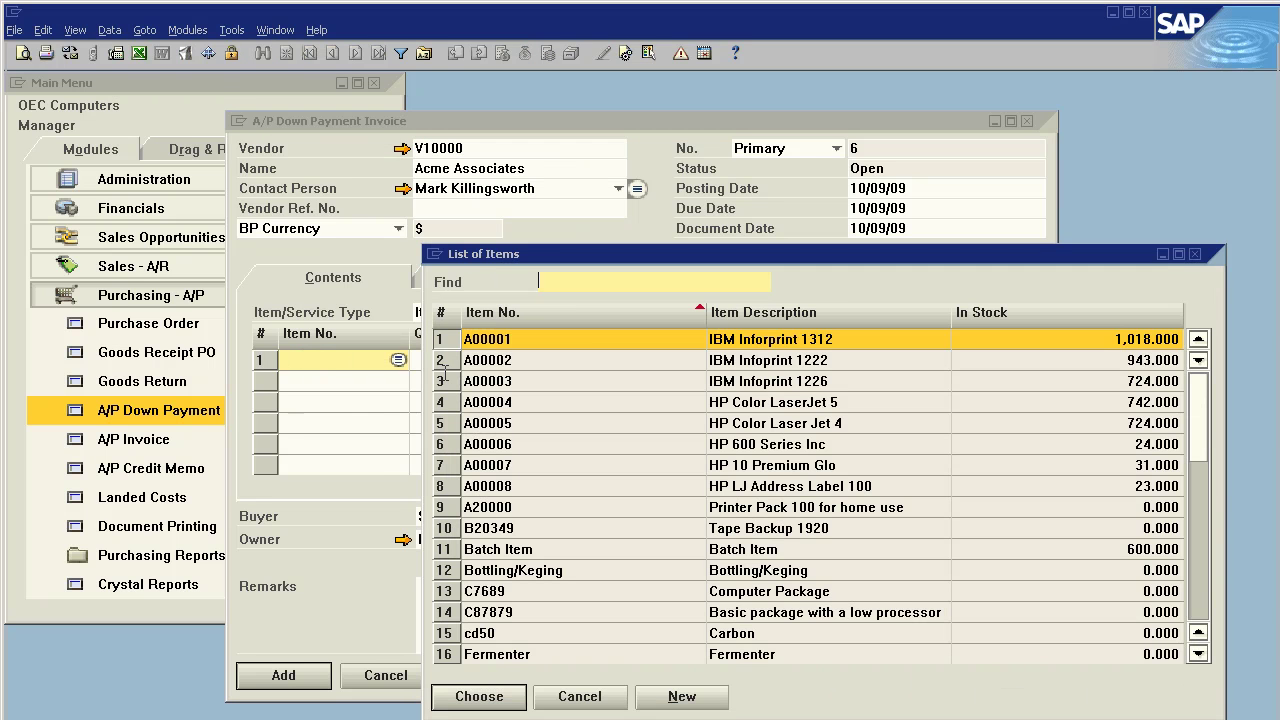
{"action": "double_click", "coordinate": [497, 345]}
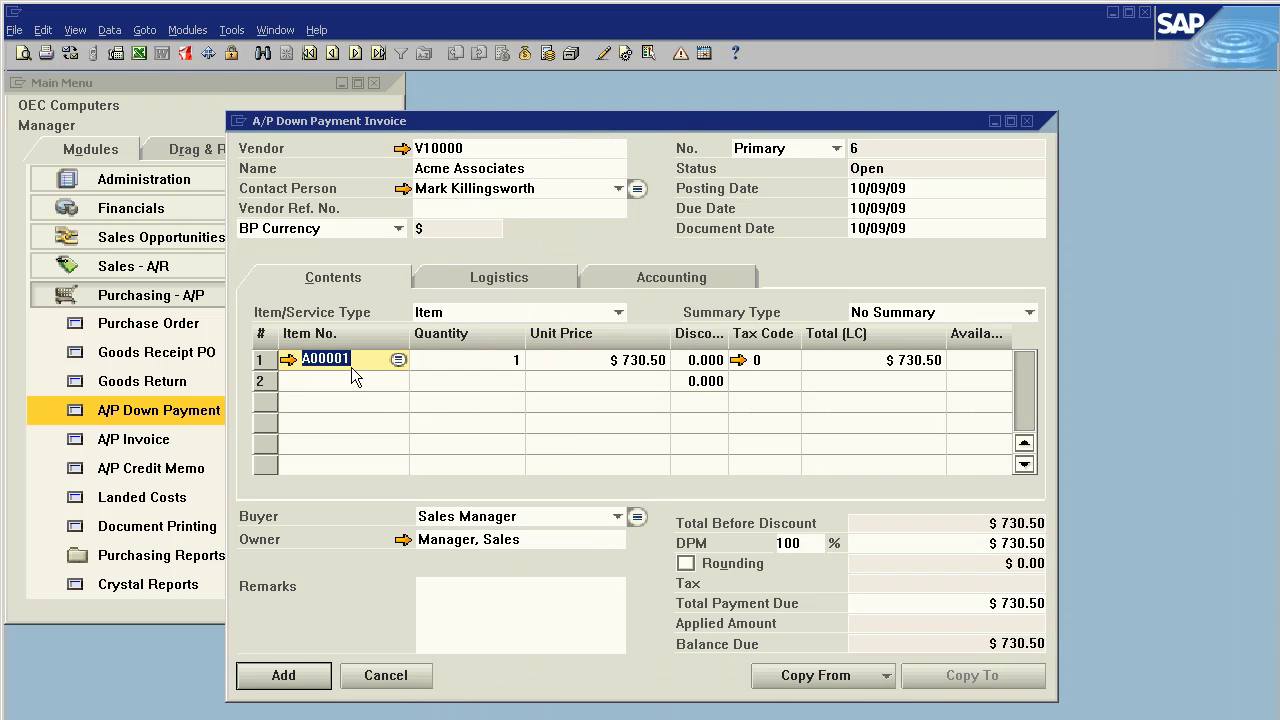
{"action": "left_click", "coordinate": [324, 379]}
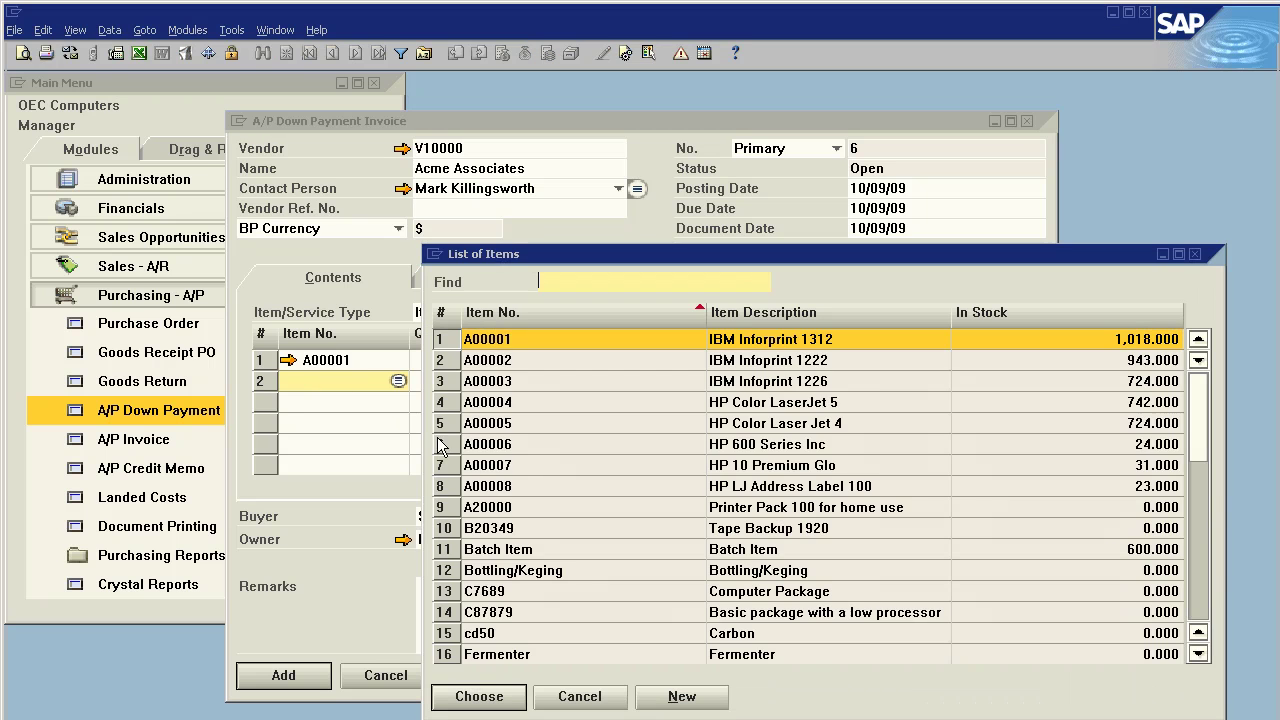
{"action": "left_click", "coordinate": [492, 470], "text": "shift"}
{"action": "left_click", "coordinate": [492, 426], "text": "shift"}
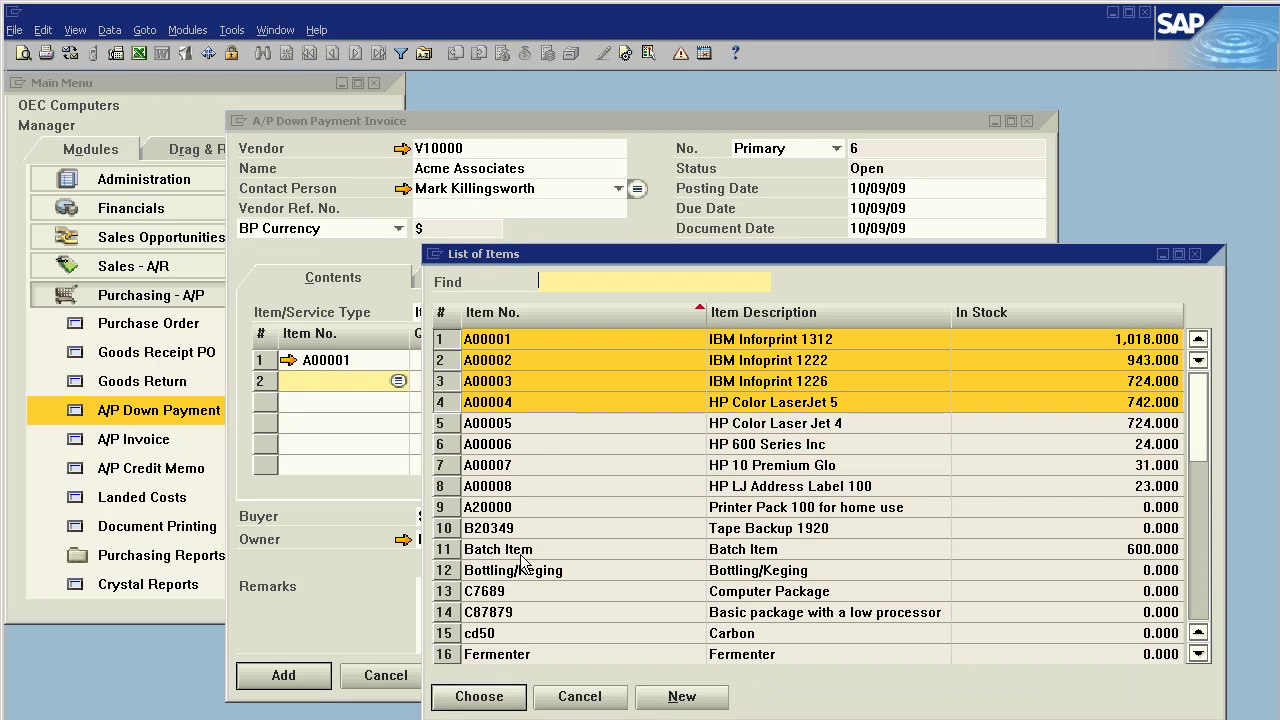
{"action": "left_click", "coordinate": [470, 695]}
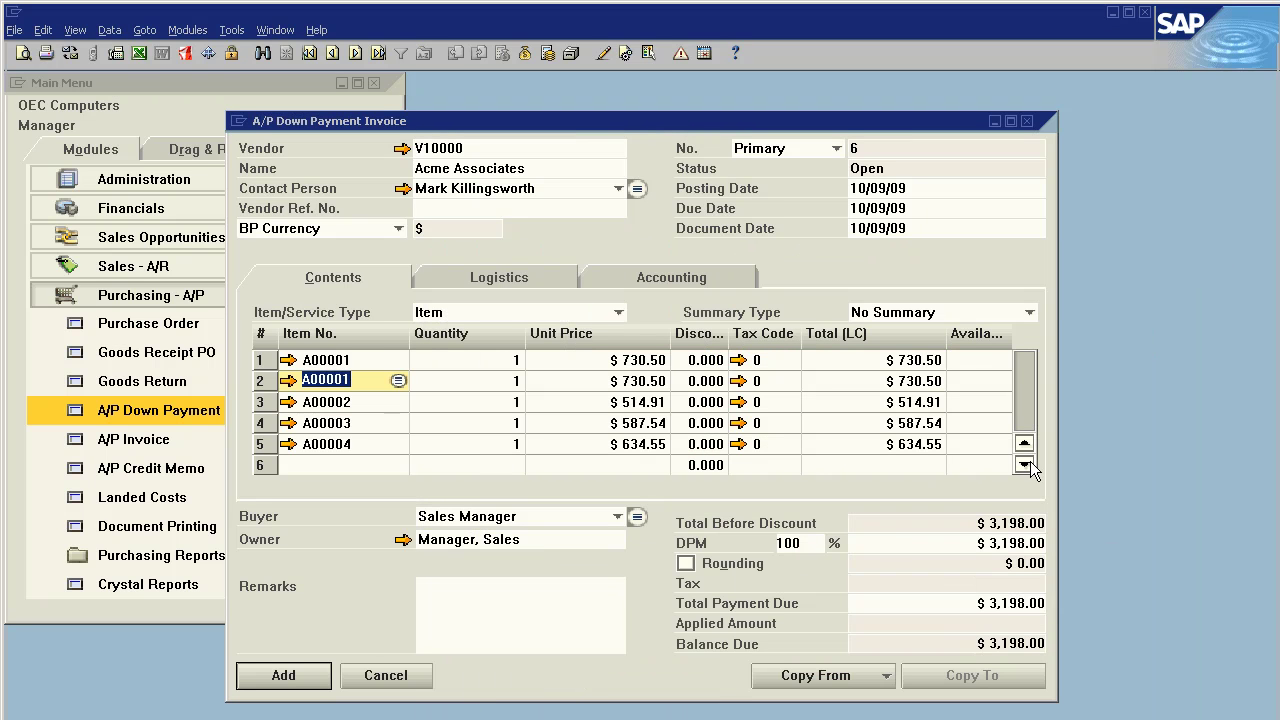
Set the down payment to 60 percent, giving $1,918.80 of the $3,198.00 total.
{"action": "left_click", "coordinate": [800, 543]}
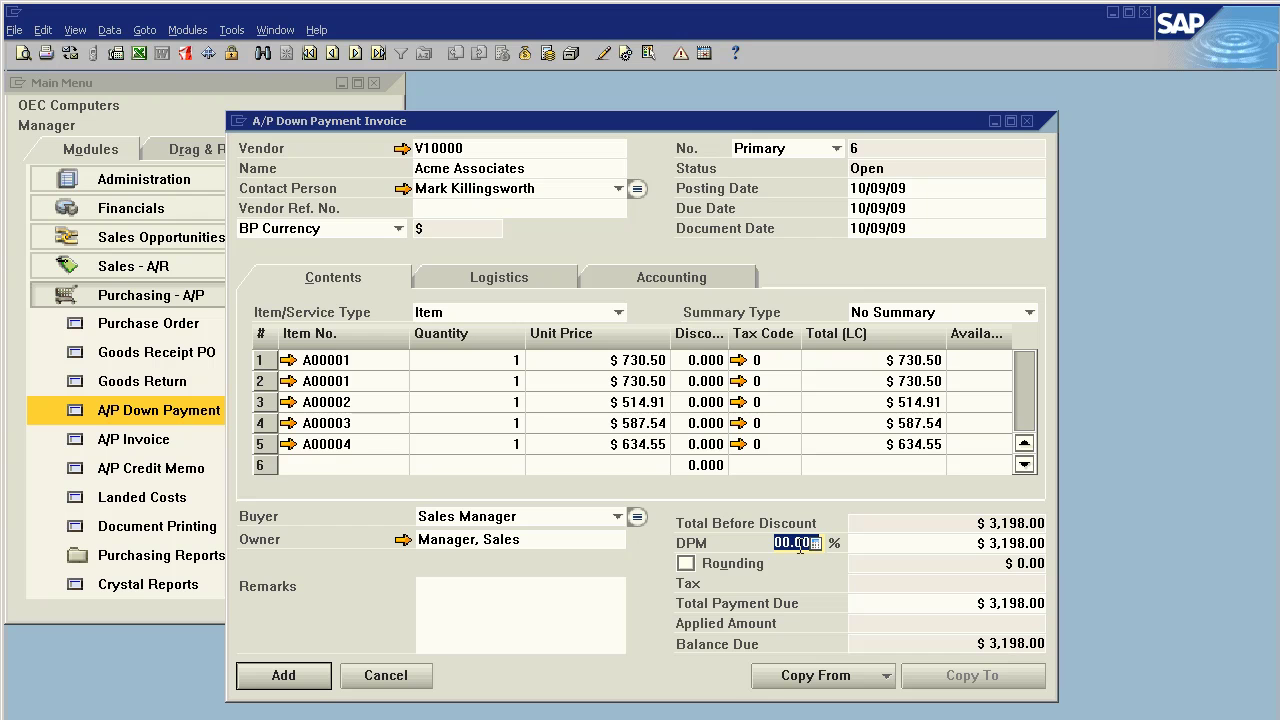
{"action": "left_click", "coordinate": [973, 543]}
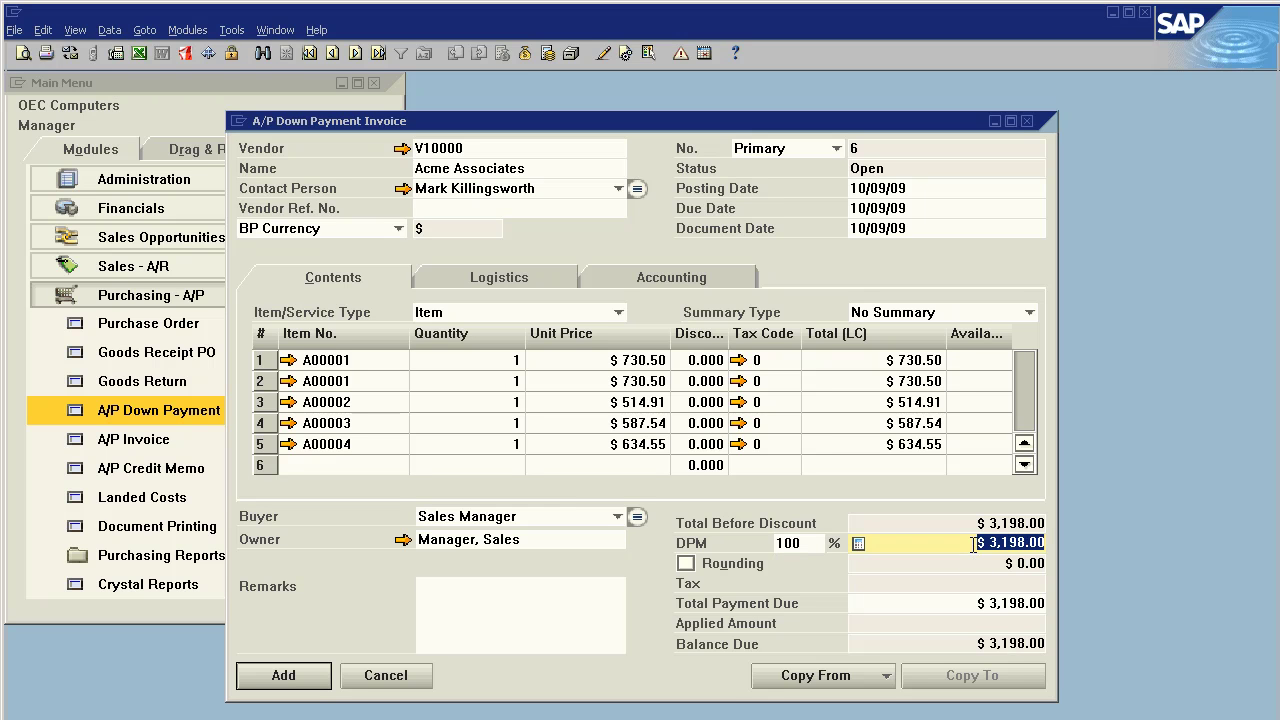
{"action": "type", "text": "500"}
{"action": "key", "text": "Tab"}
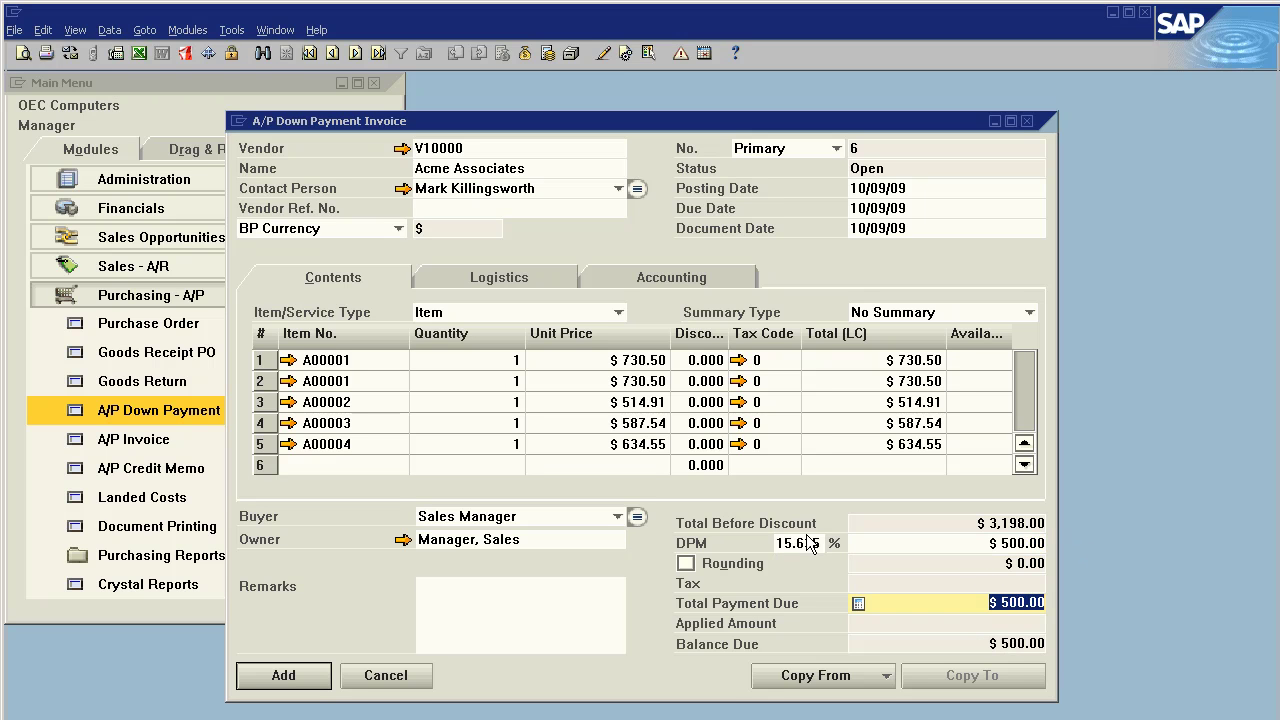
{"action": "left_click", "coordinate": [797, 542]}
{"action": "type", "text": "60"}
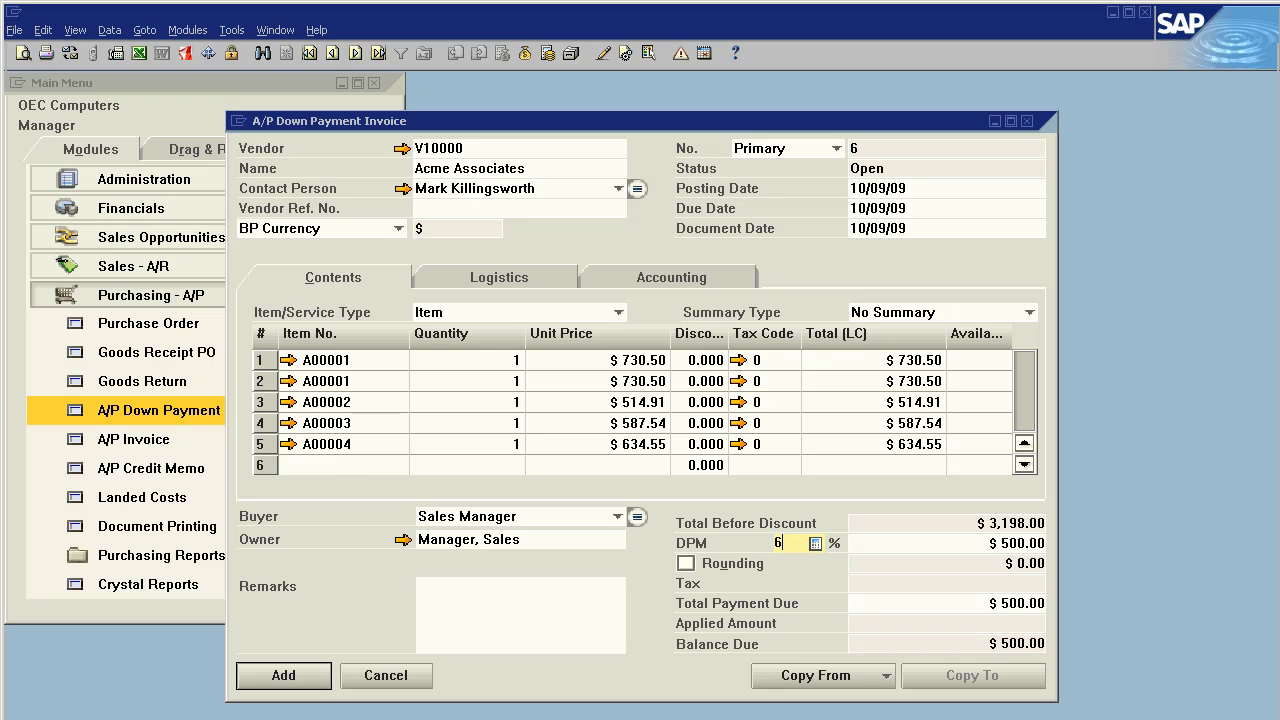
{"action": "key", "text": "Tab"}
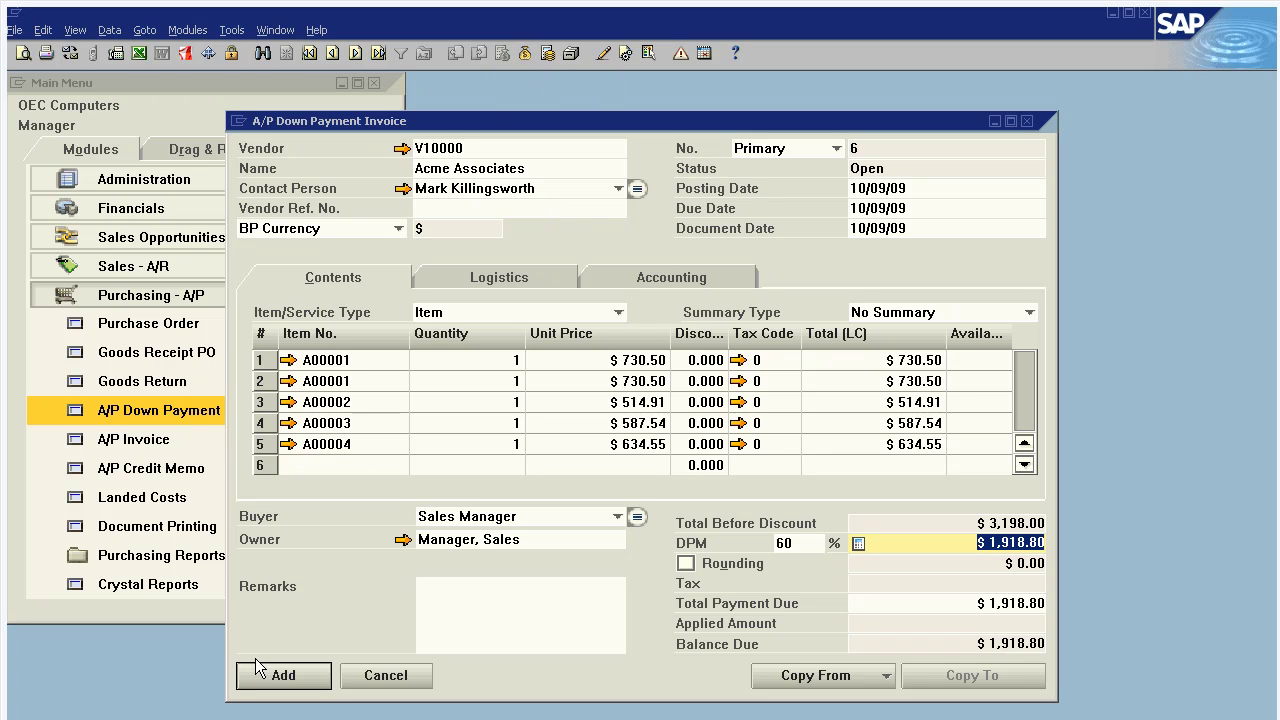
Add the down payment invoice, close the blank form, and collapse Purchasing - A/P.
{"action": "left_click", "coordinate": [293, 677]}
{"action": "left_click", "coordinate": [392, 424]}
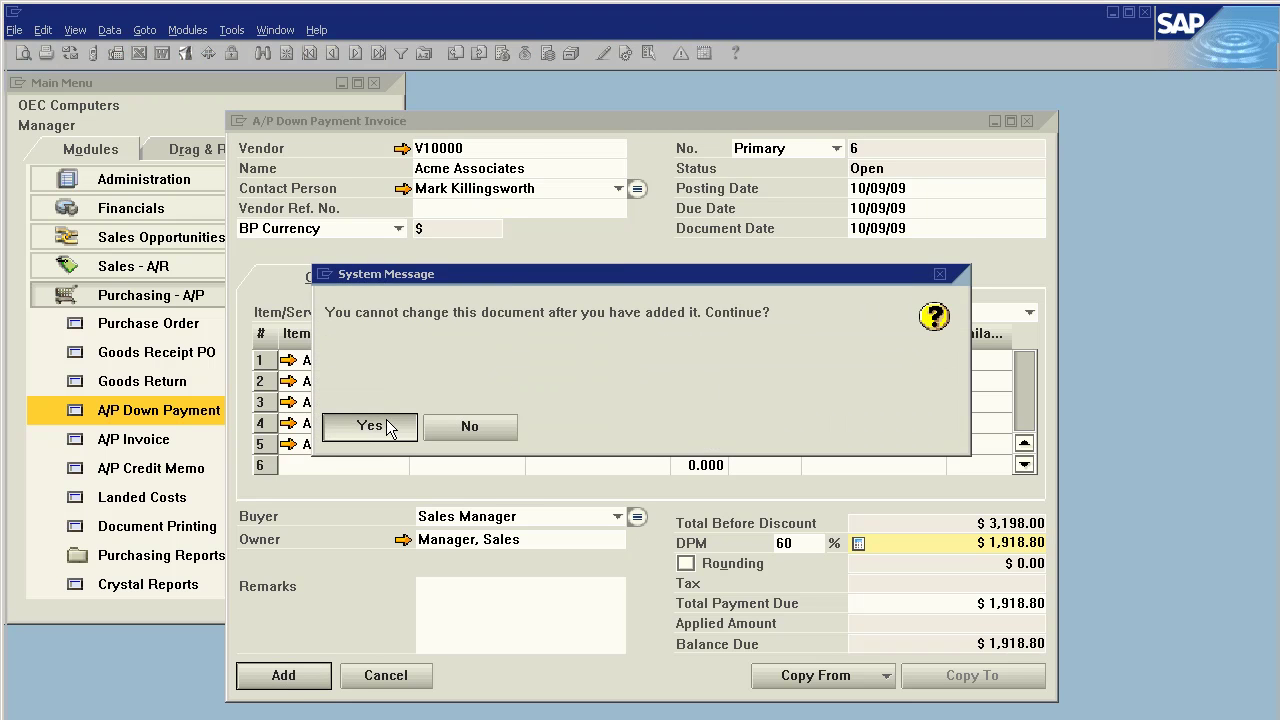
{"action": "left_click", "coordinate": [381, 675]}
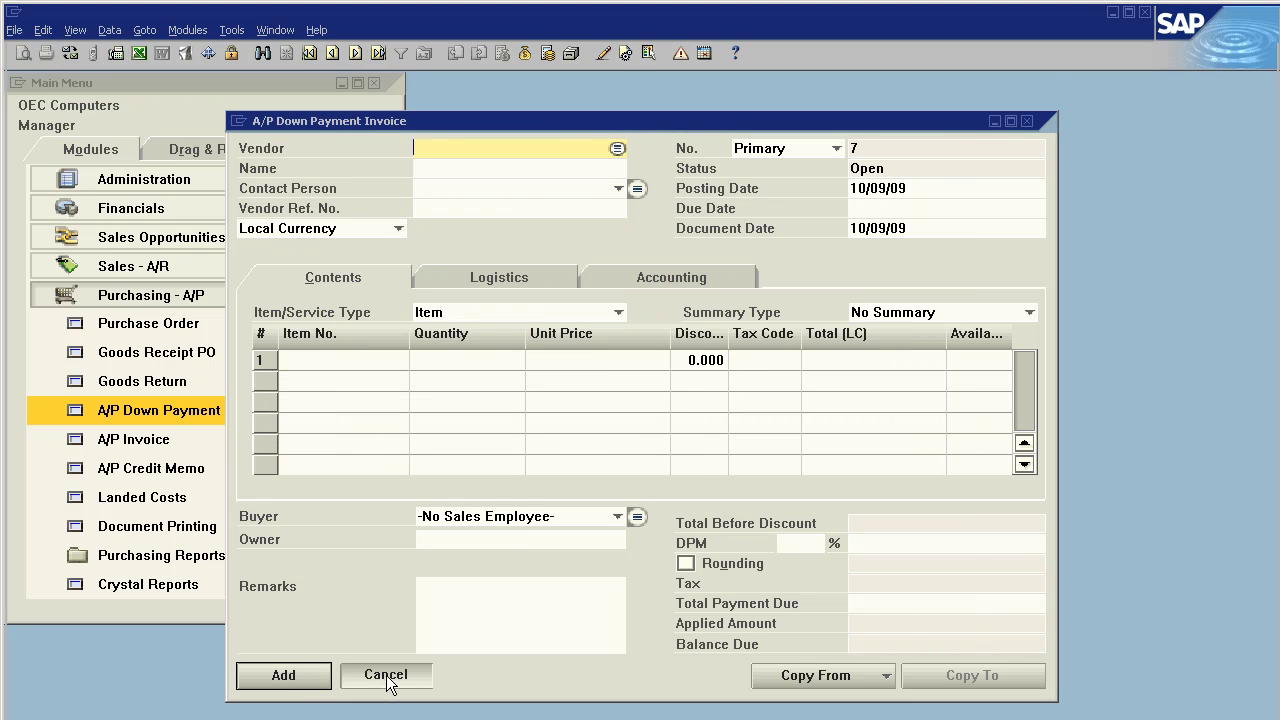
{"action": "left_click", "coordinate": [170, 296]}
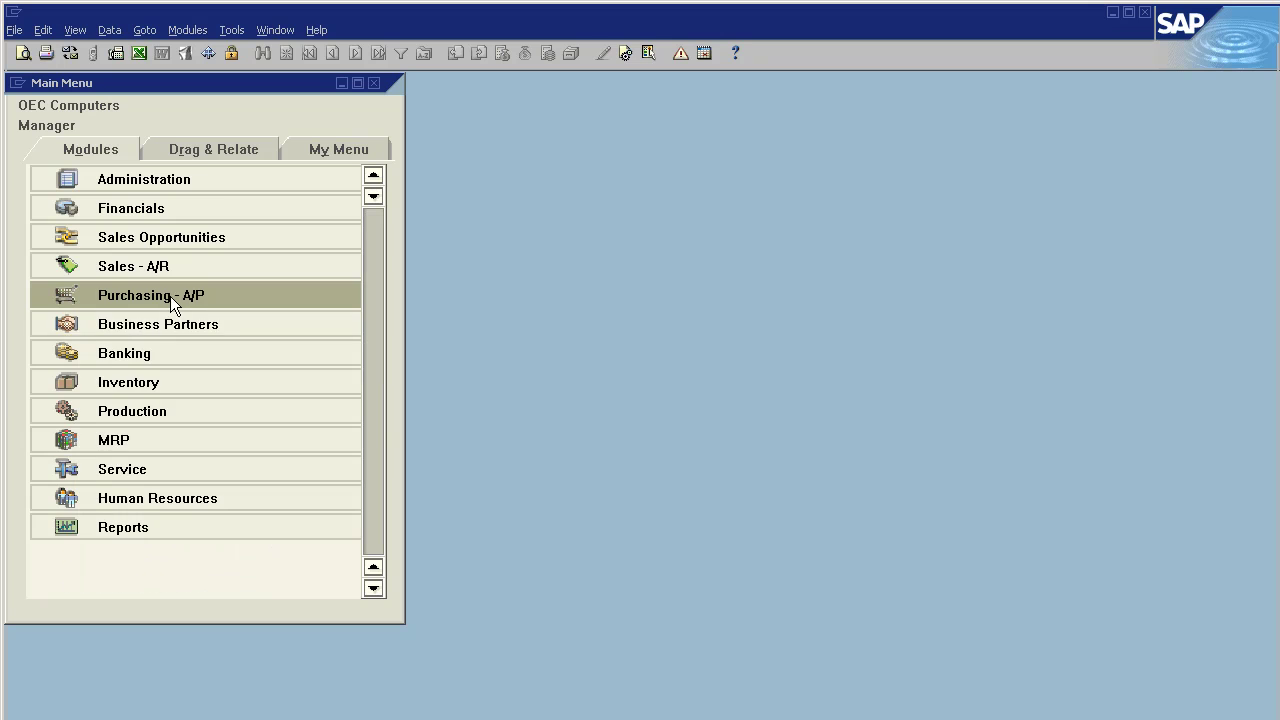
Begin an outgoing payment to Acme Associates selecting down payment document 6 for $1,918.80.
{"action": "left_click", "coordinate": [148, 356]}
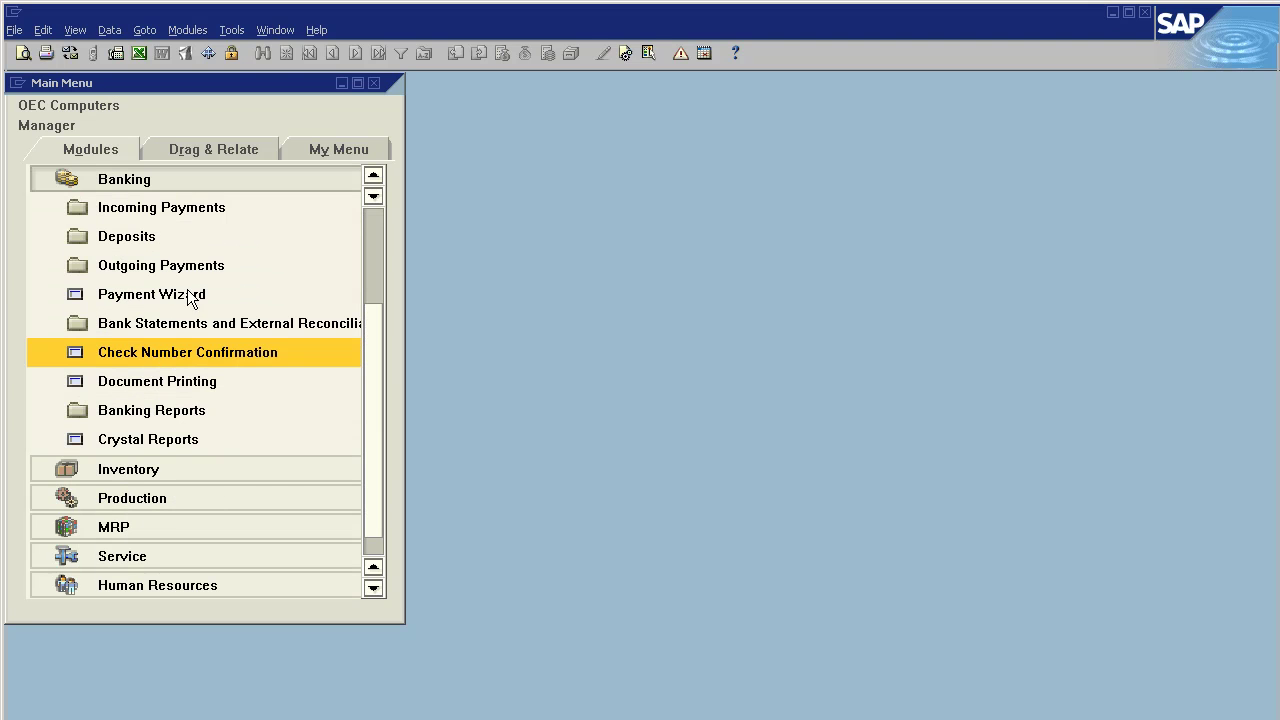
{"action": "left_click", "coordinate": [183, 267]}
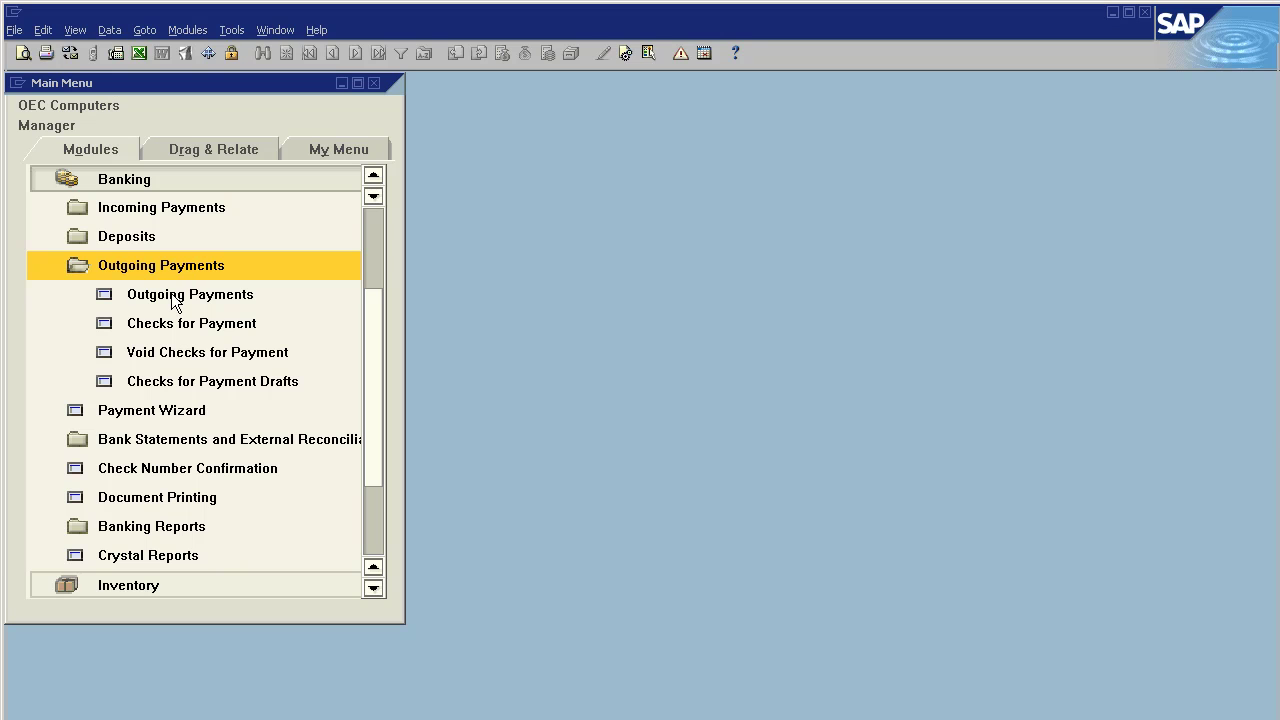
{"action": "left_click", "coordinate": [171, 295]}
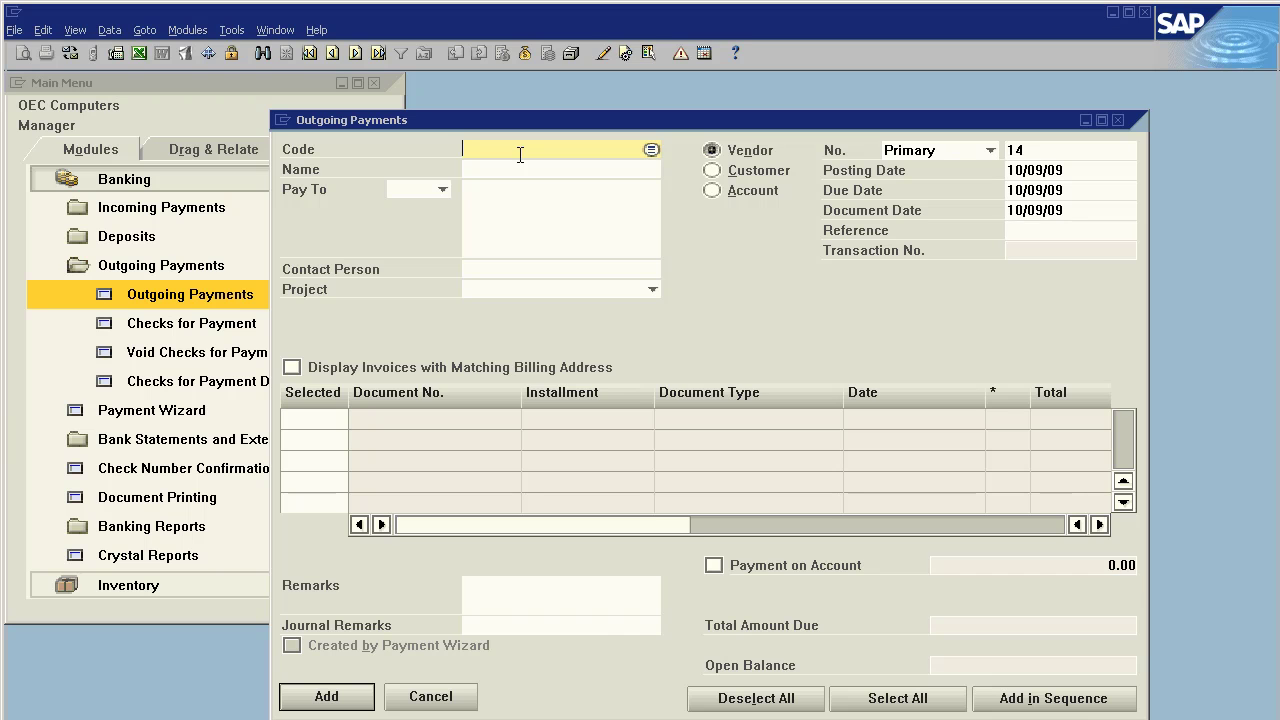
{"action": "key", "text": "Tab"}
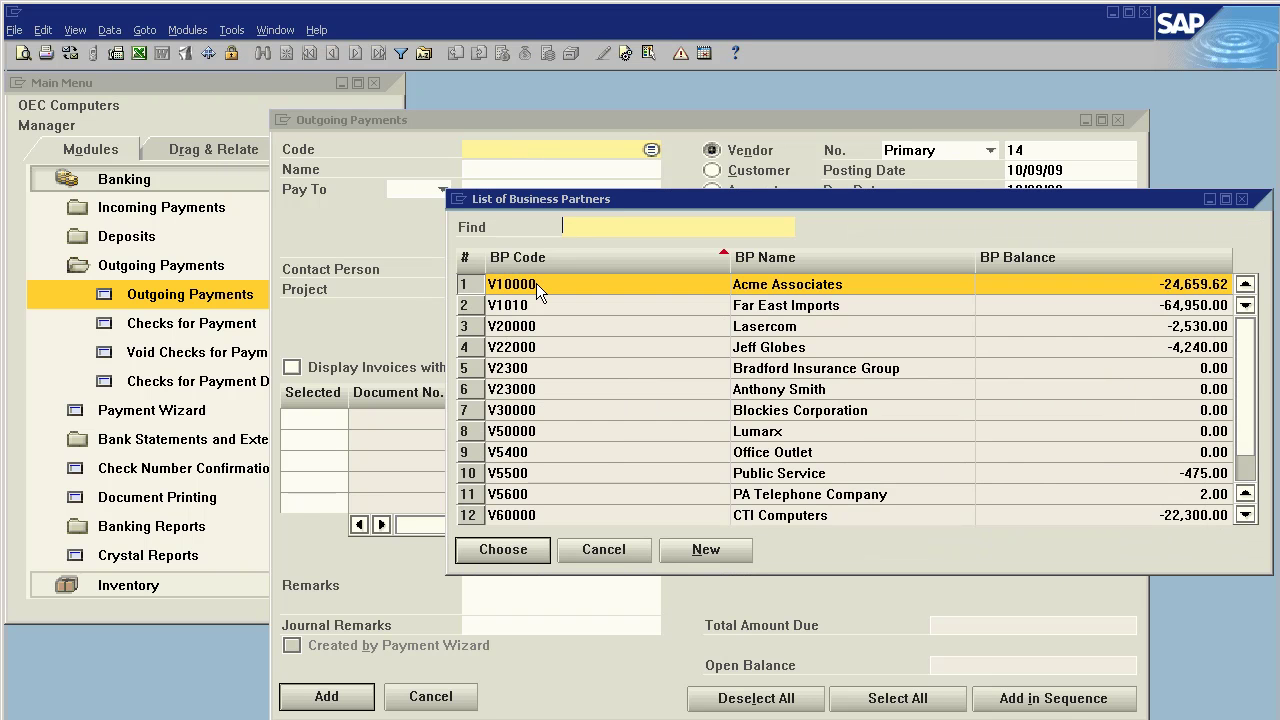
{"action": "double_click", "coordinate": [536, 283]}
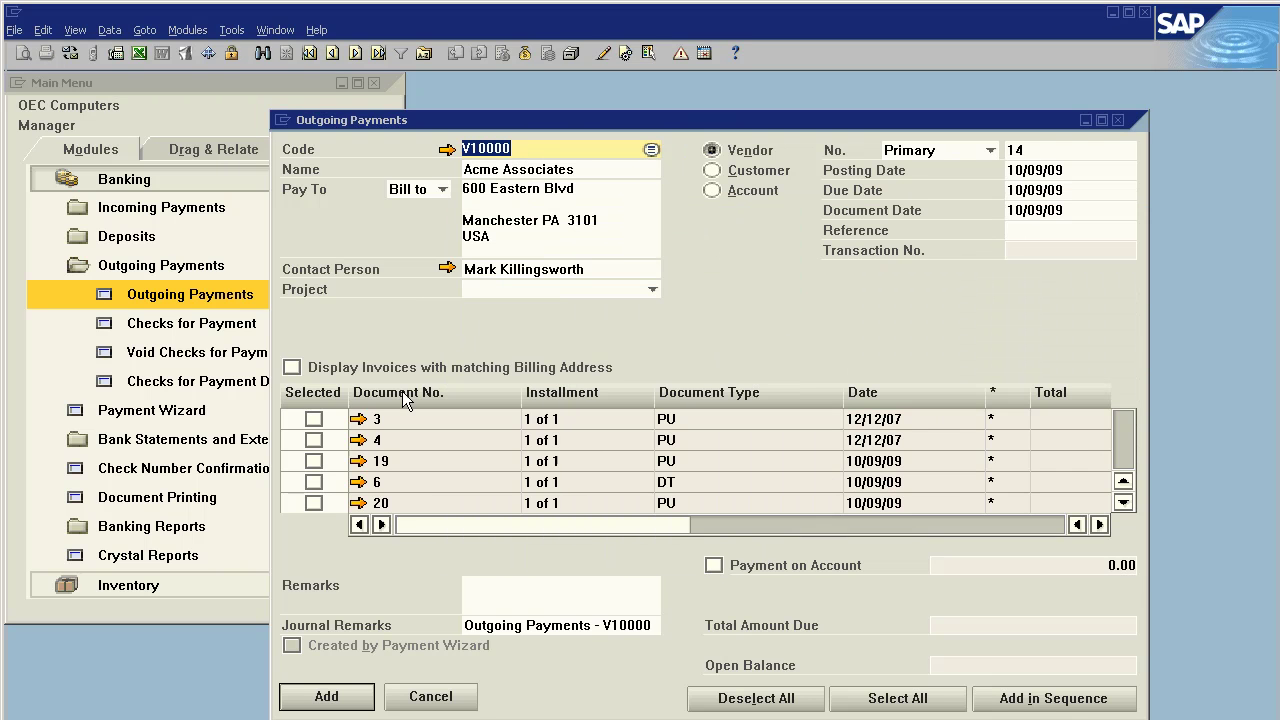
{"action": "left_click", "coordinate": [314, 482]}
{"action": "left_click_drag", "start_coordinate": [662, 529], "coordinate": [892, 509]}
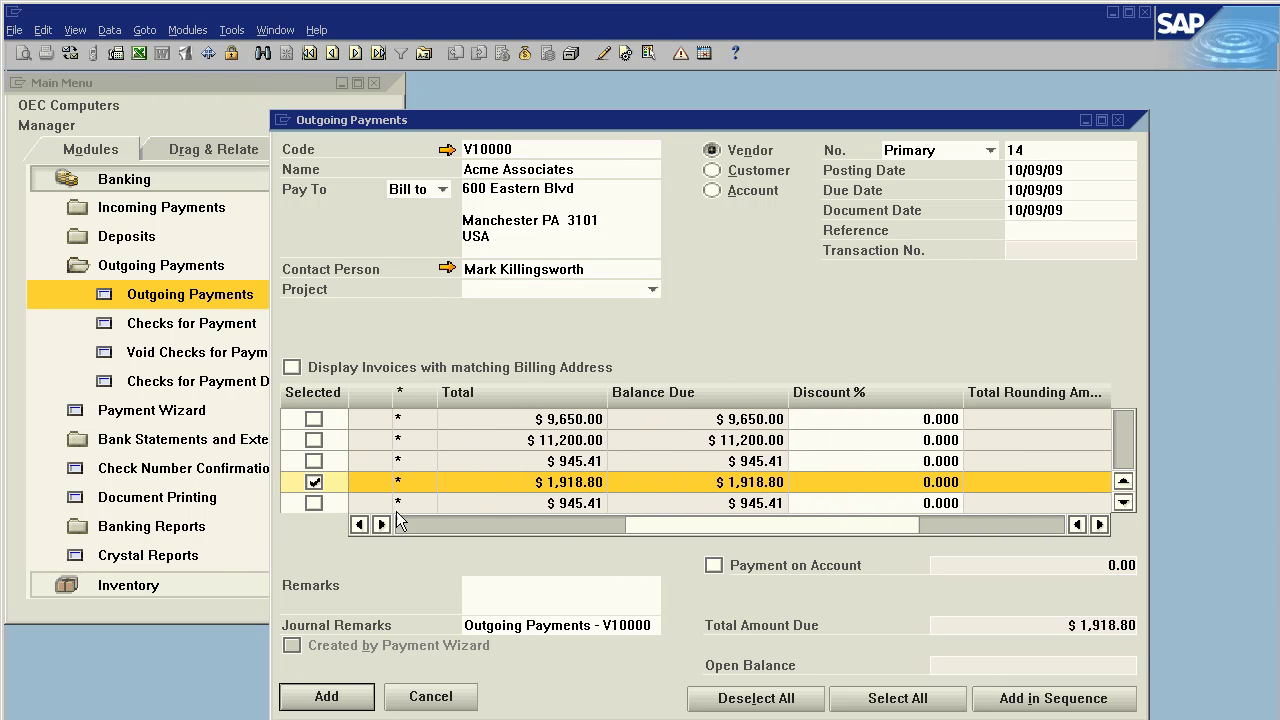
{"action": "left_click", "coordinate": [527, 54]}
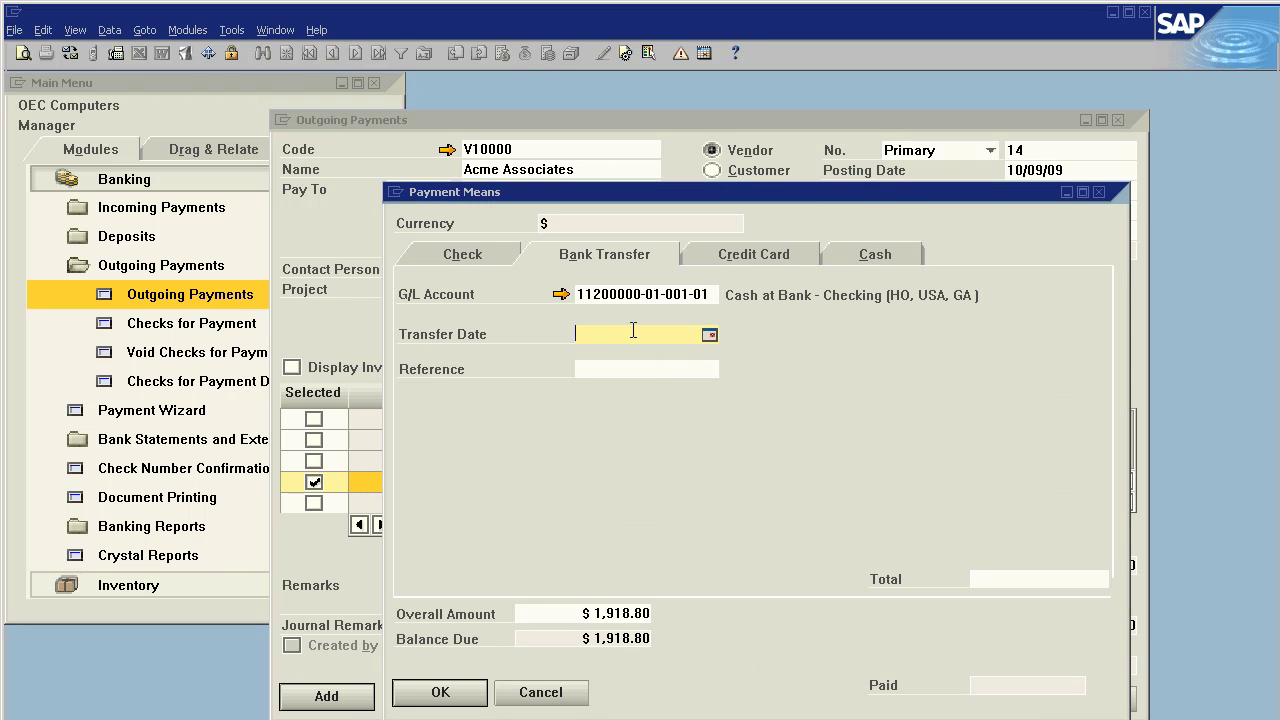
Set the bank transfer to 10/09/09, reference 1234, total $1,918.80.
{"action": "left_click", "coordinate": [658, 376]}
{"action": "type", "text": "123"}
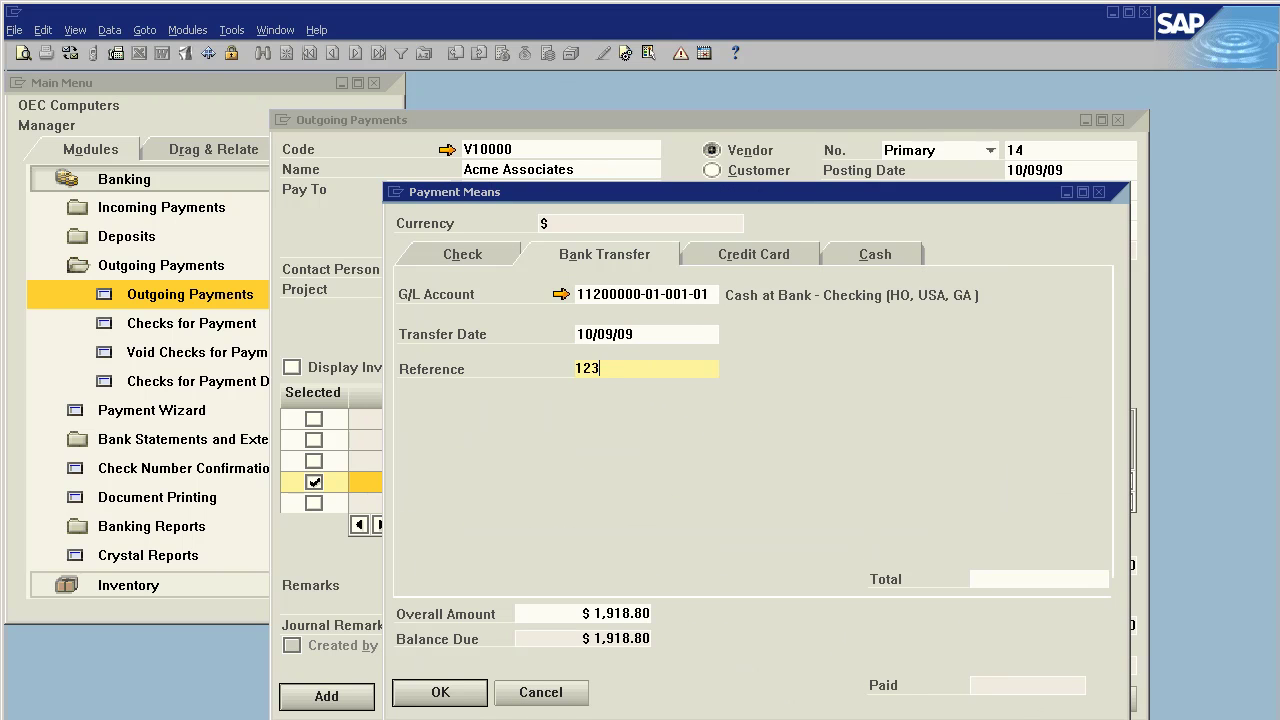
{"action": "type", "text": "4"}
{"action": "key", "text": "Tab"}
{"action": "key", "text": "ctrl+b"}
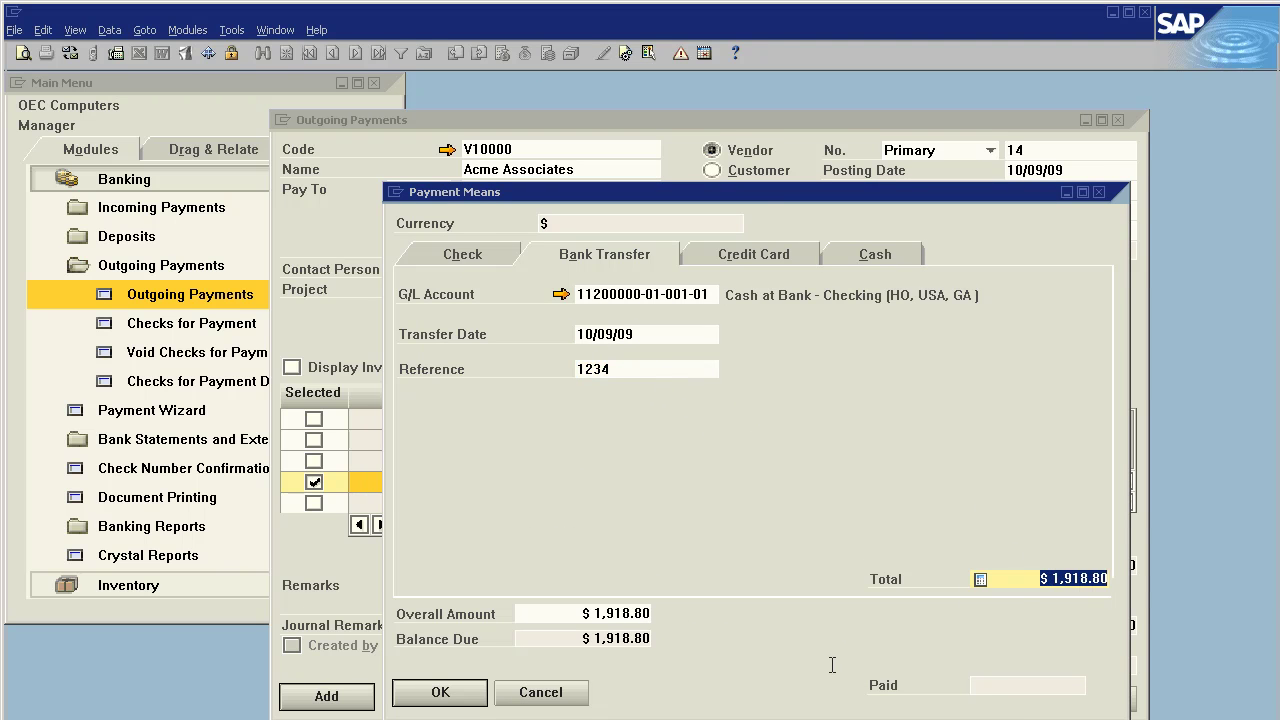
{"action": "left_click", "coordinate": [468, 698]}
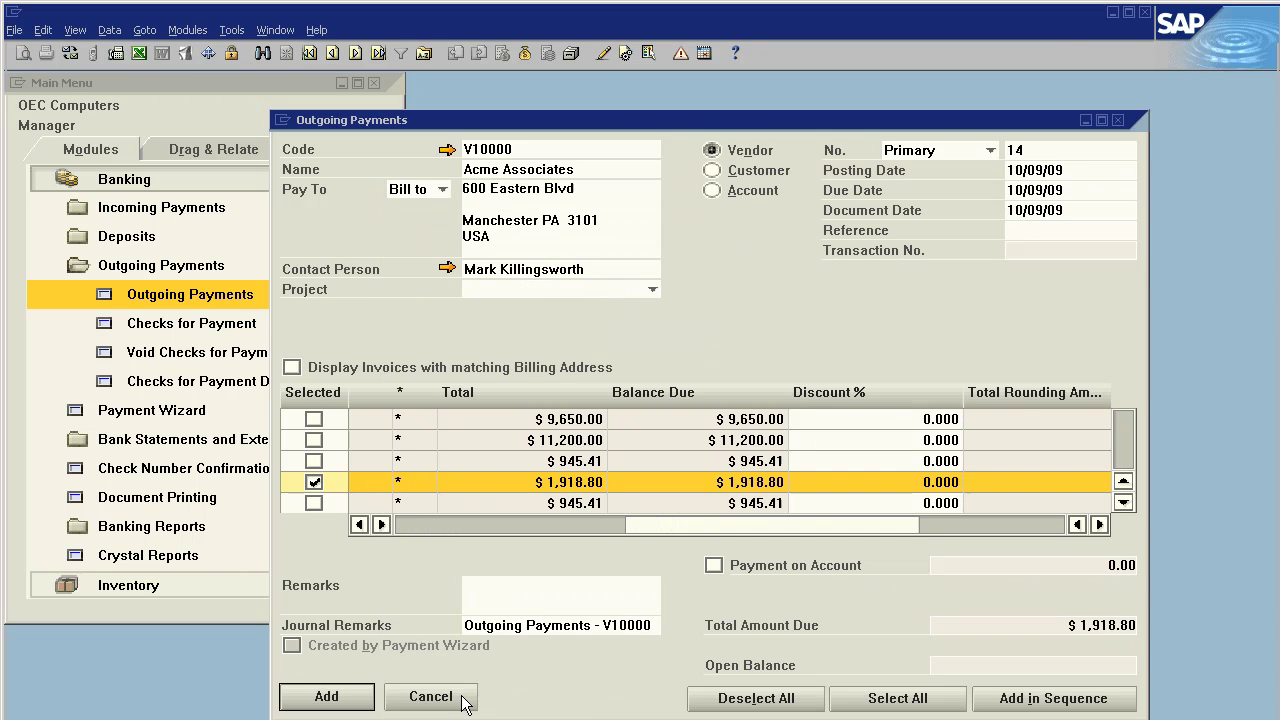
Add the outgoing payment and close its window.
{"action": "left_click", "coordinate": [326, 695]}
{"action": "left_click", "coordinate": [378, 421]}
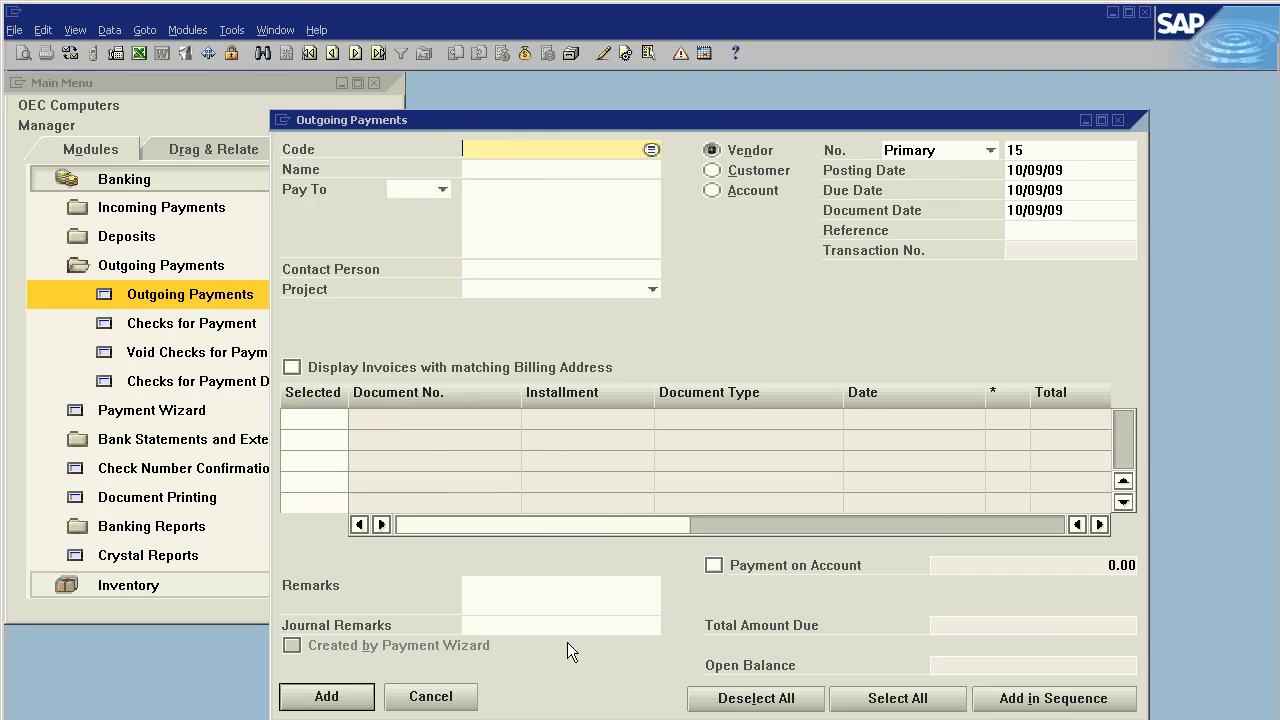
{"action": "left_click", "coordinate": [443, 695]}
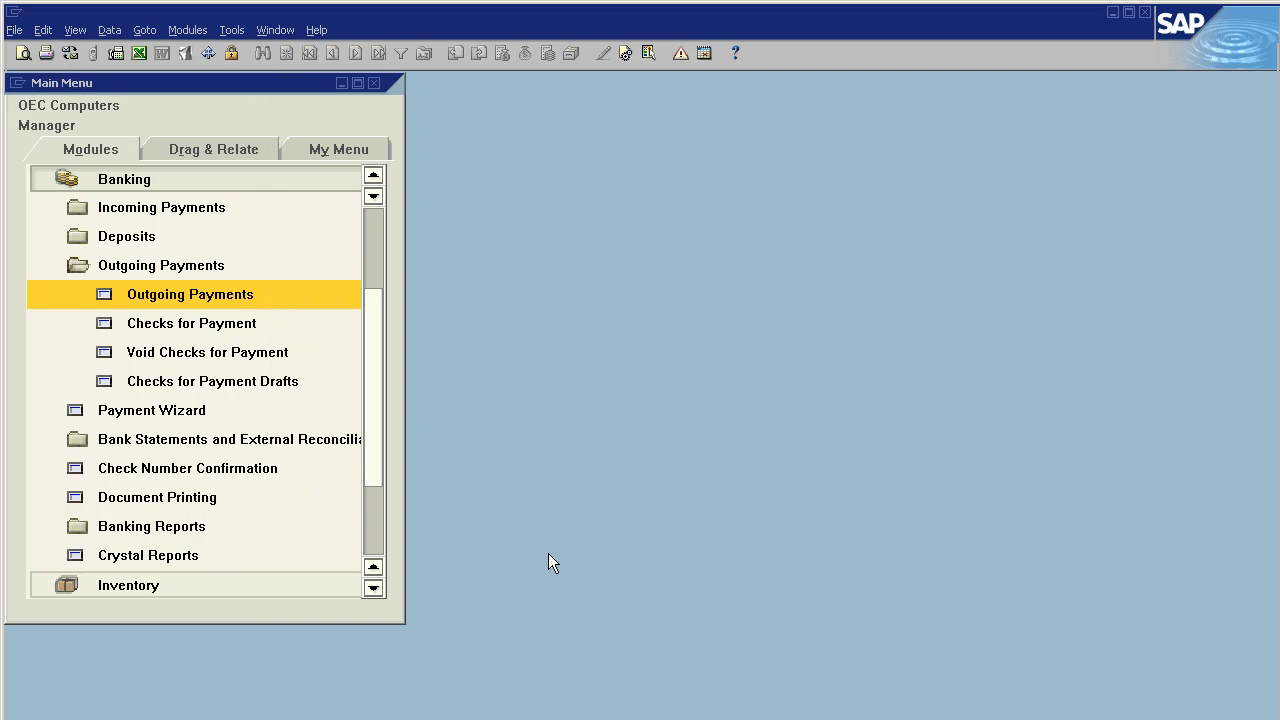
Open a new A/P invoice for vendor Acme Associates (V10000).
{"action": "left_click", "coordinate": [168, 274]}
{"action": "left_click", "coordinate": [369, 279]}
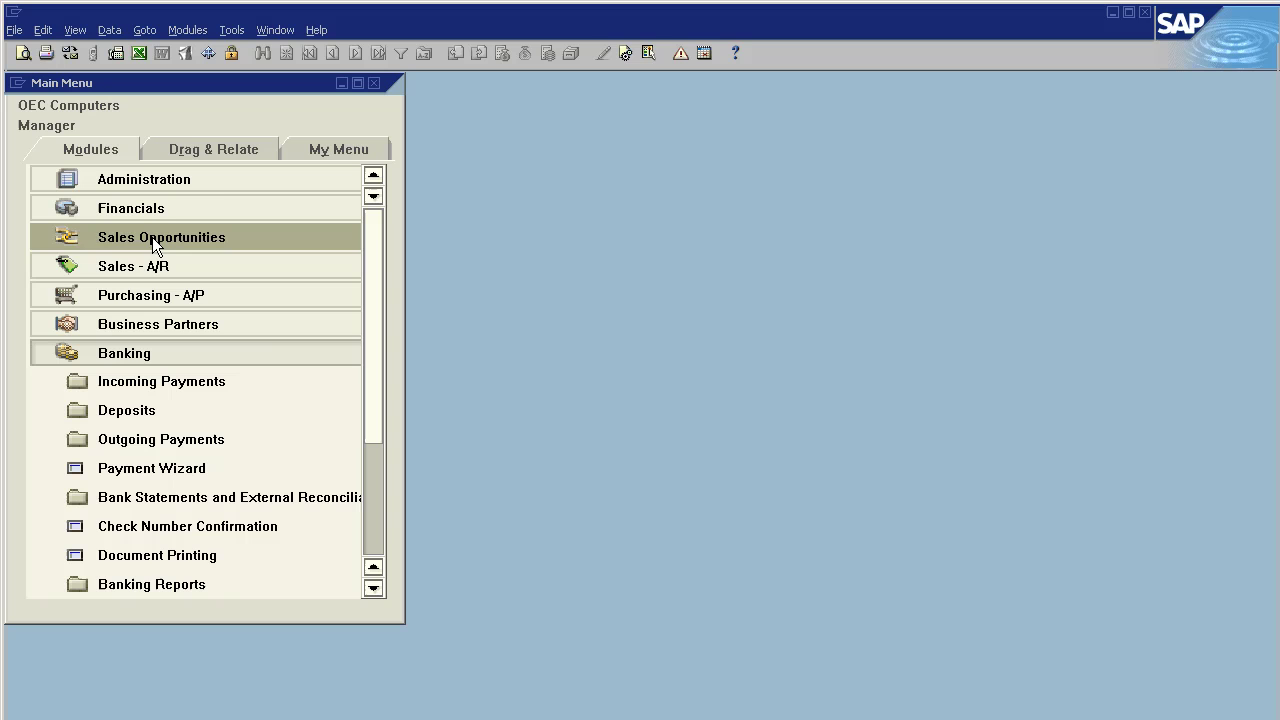
{"action": "left_click", "coordinate": [172, 295]}
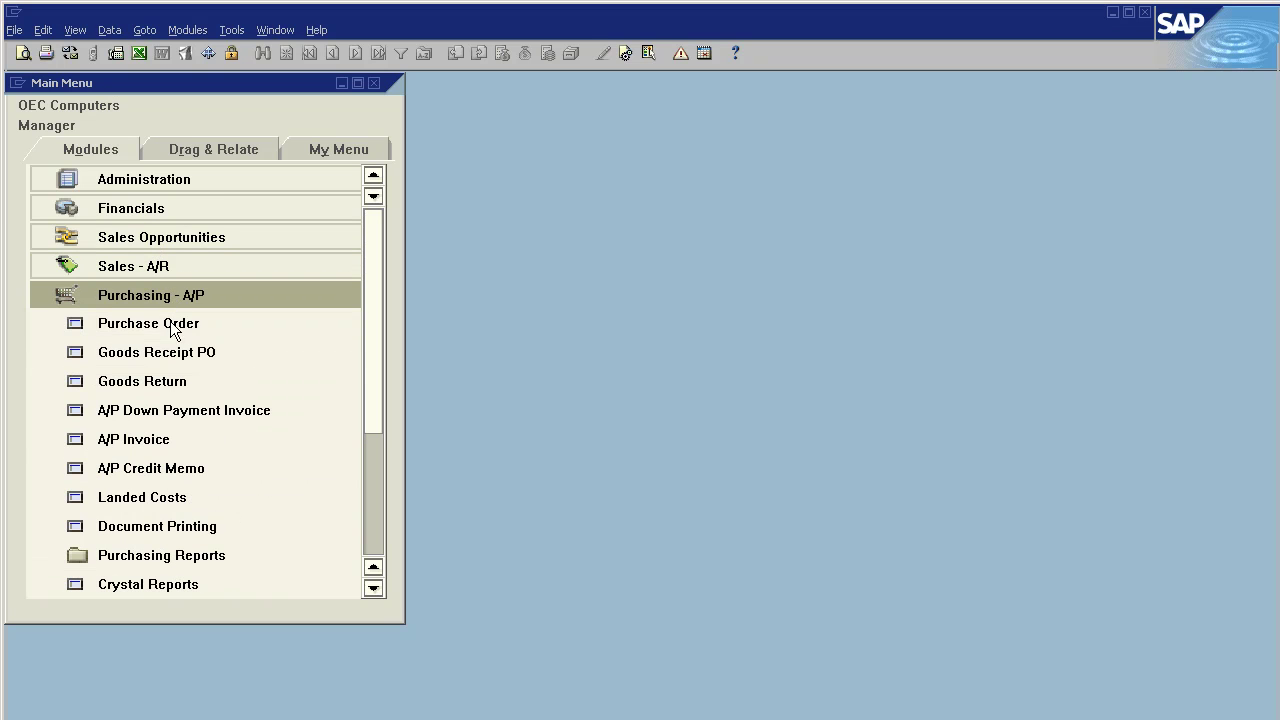
{"action": "left_click", "coordinate": [153, 437]}
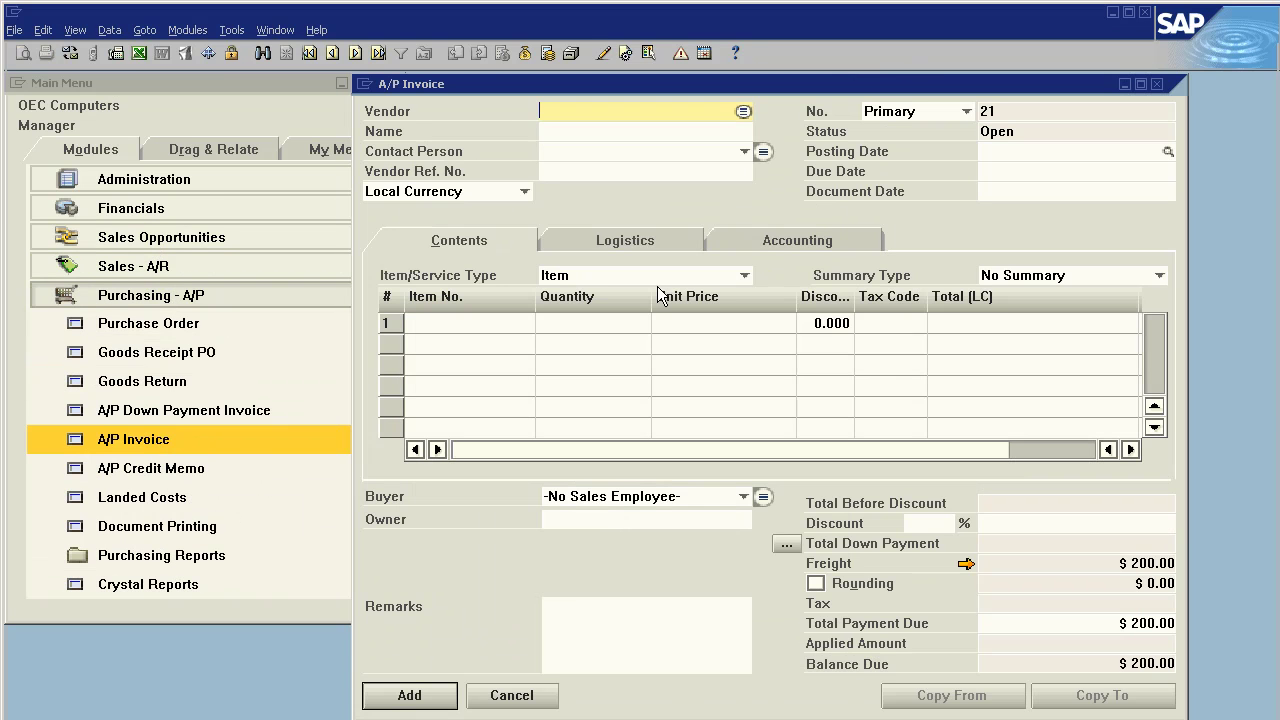
{"action": "key", "text": "Tab"}
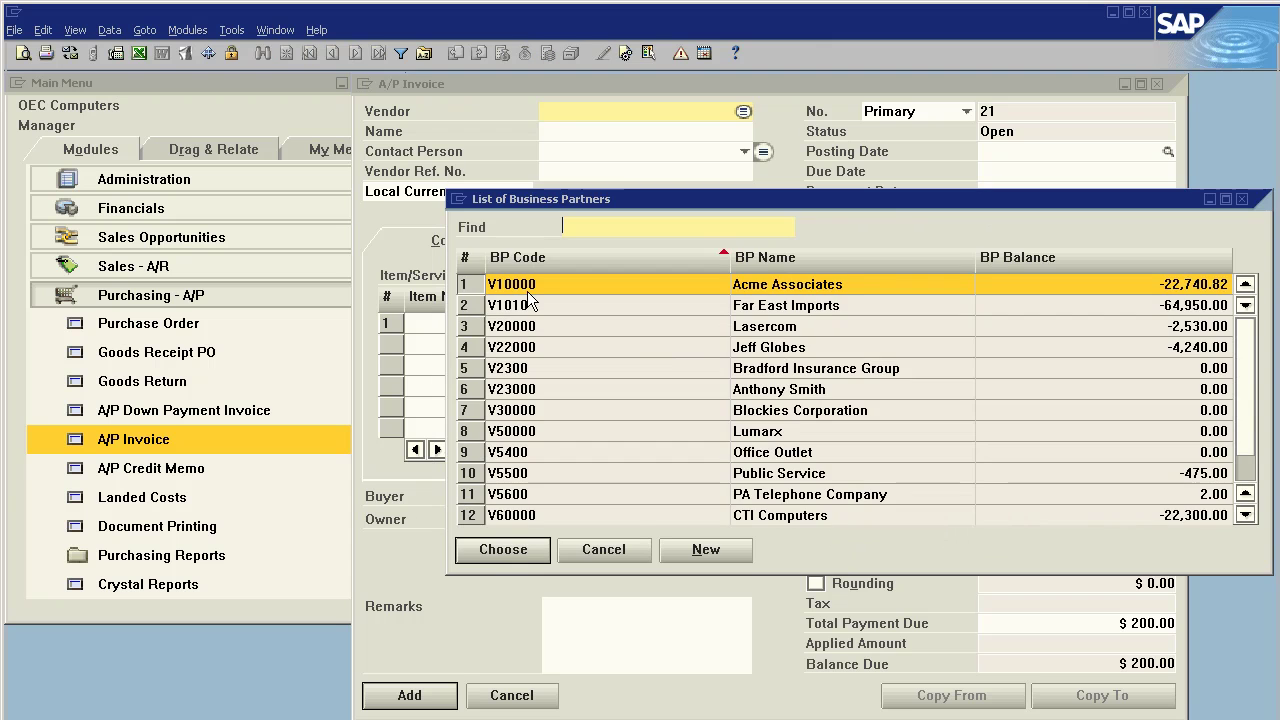
{"action": "double_click", "coordinate": [529, 287]}
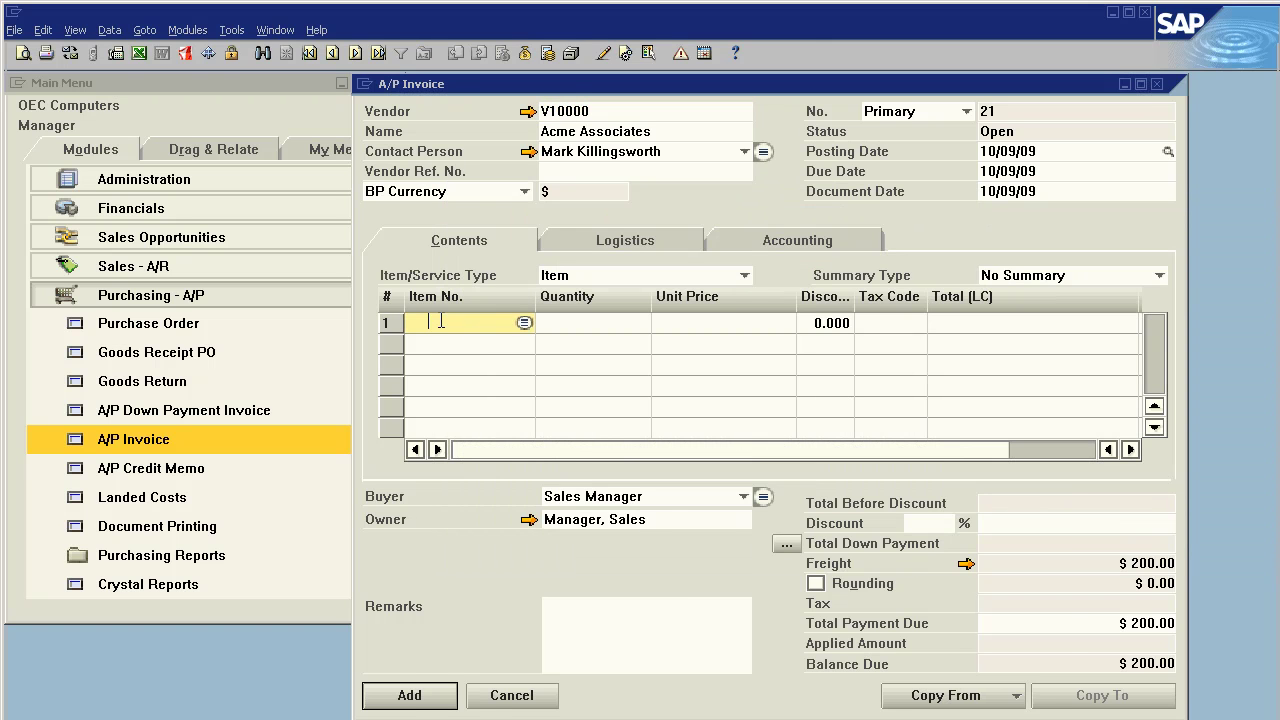
Add items A00001 through A00004, bringing the invoice to $2,667.50.
{"action": "key", "text": "Tab"}
{"action": "left_click", "coordinate": [498, 405], "text": "shift"}
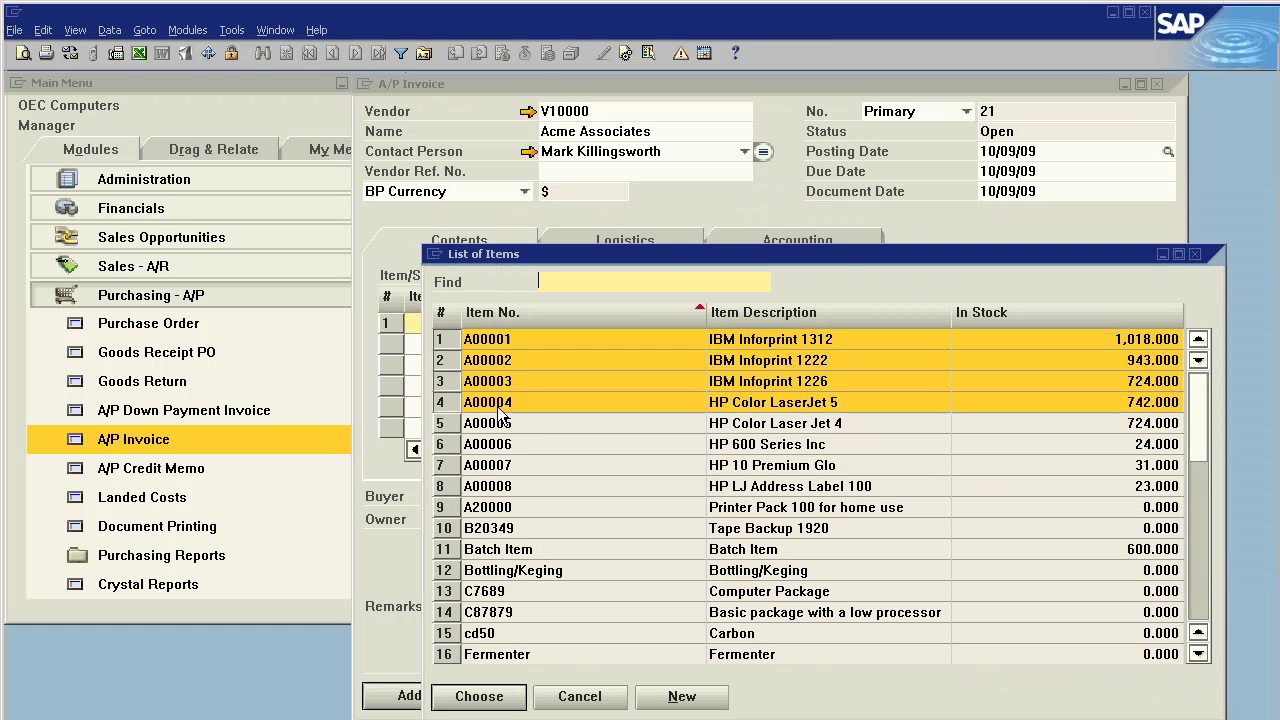
{"action": "left_click", "coordinate": [479, 700]}
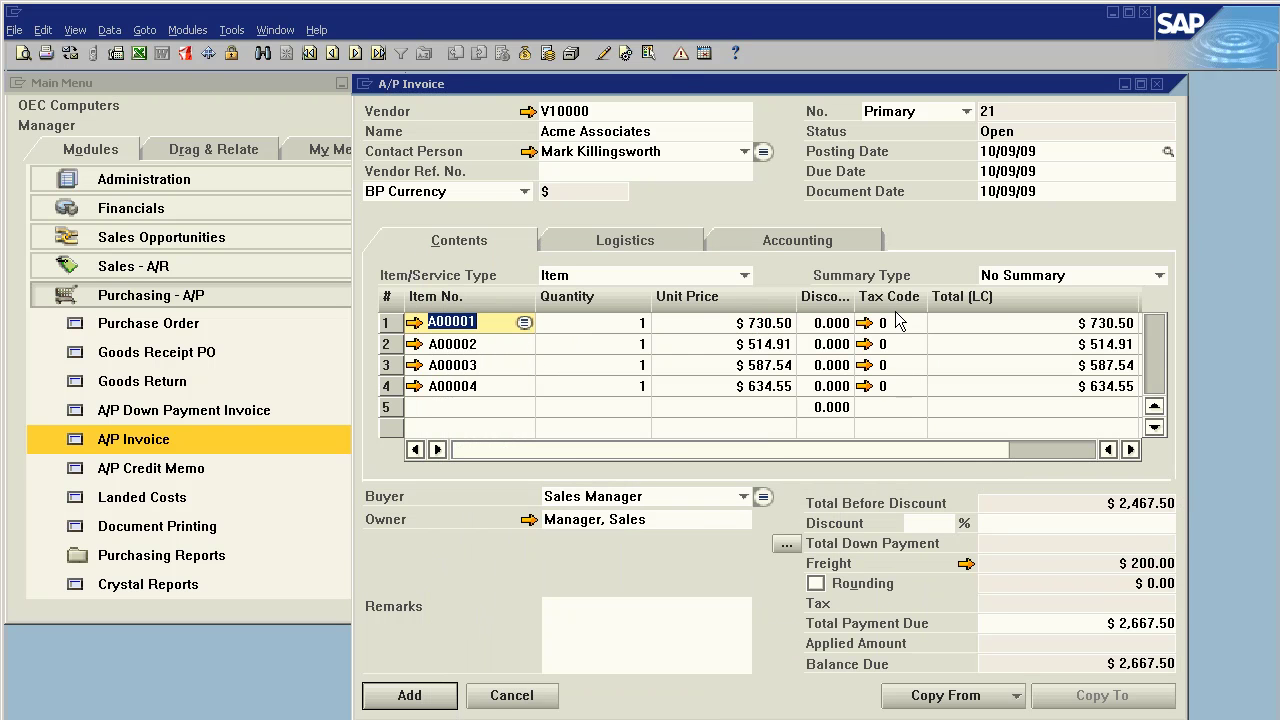
Draw down payment document 6 ($1,918.80) into the invoice, leaving $748.70 due.
{"action": "left_click", "coordinate": [787, 543]}
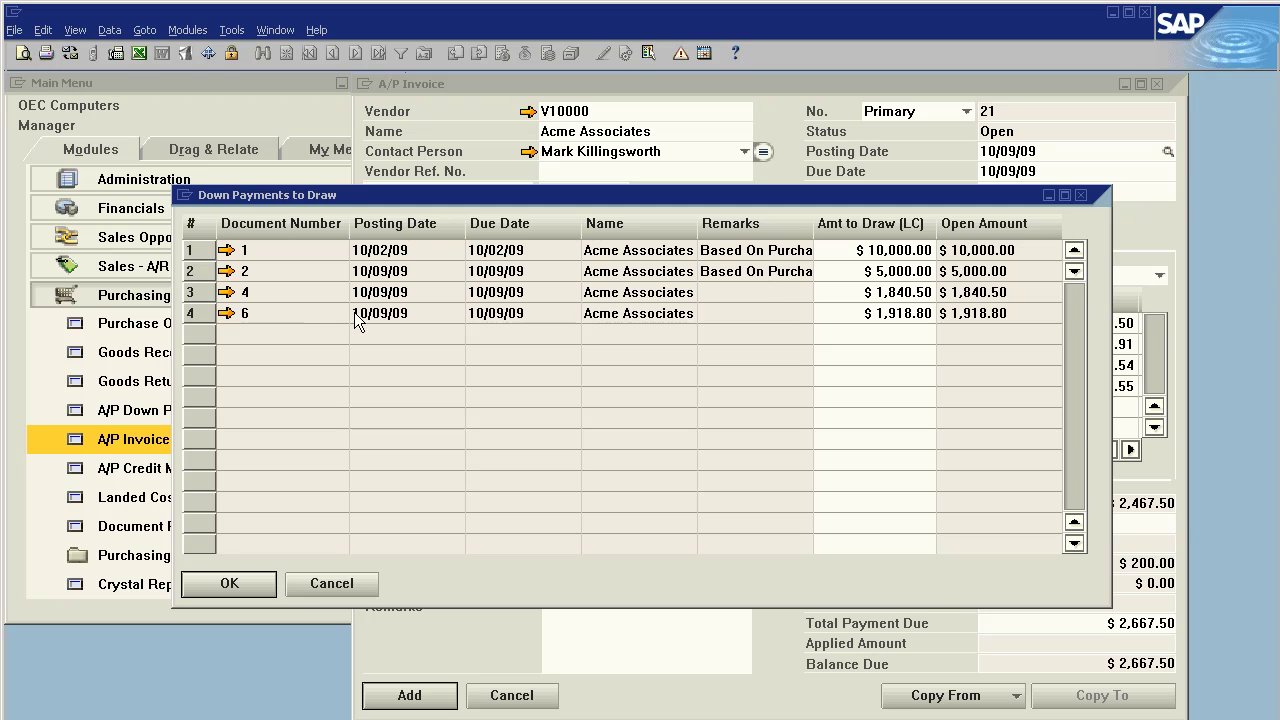
{"action": "left_click", "coordinate": [316, 311]}
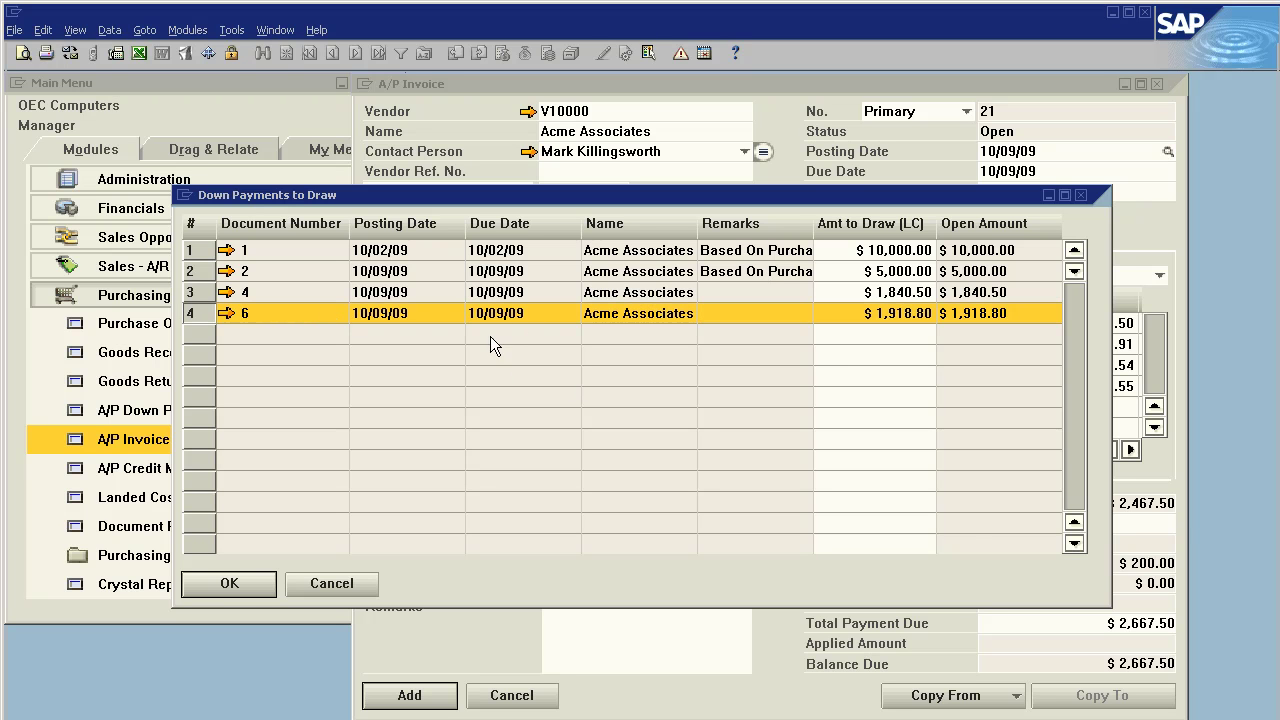
{"action": "left_click", "coordinate": [248, 582]}
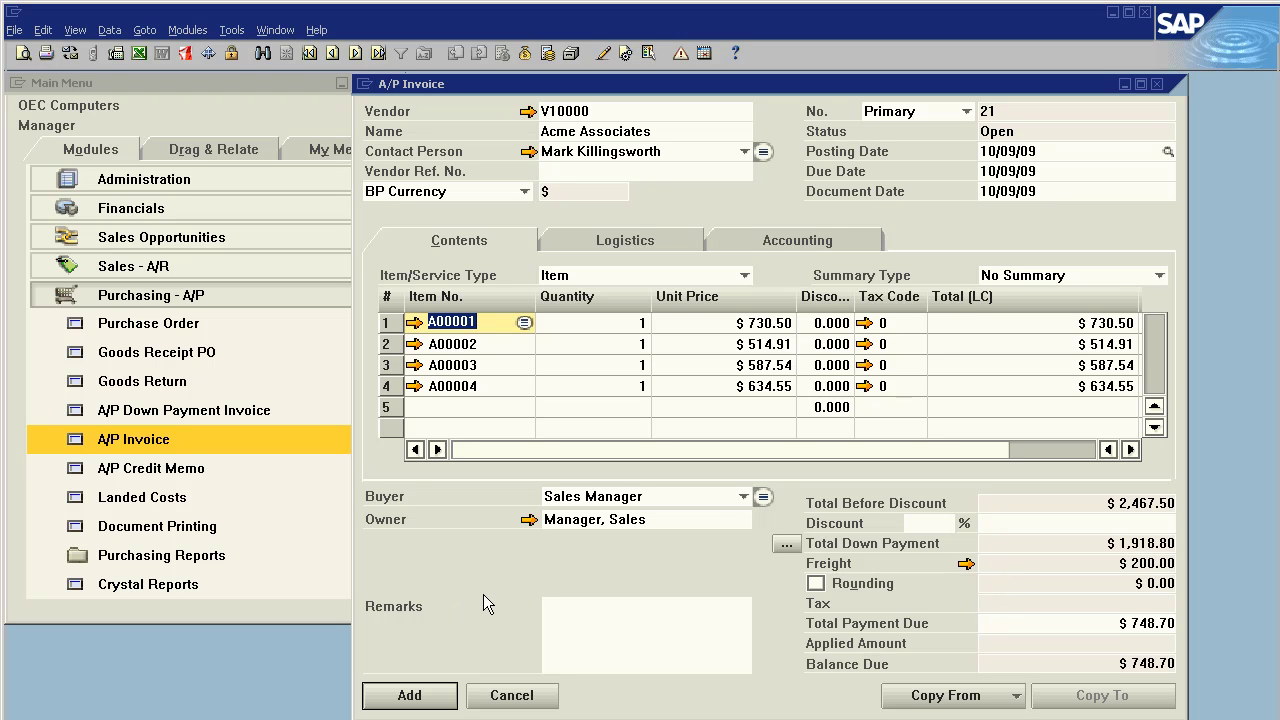
Post A/P invoice 21 with $748.70 due, review it, and close the window.
{"action": "left_click", "coordinate": [417, 692]}
{"action": "left_click", "coordinate": [395, 431]}
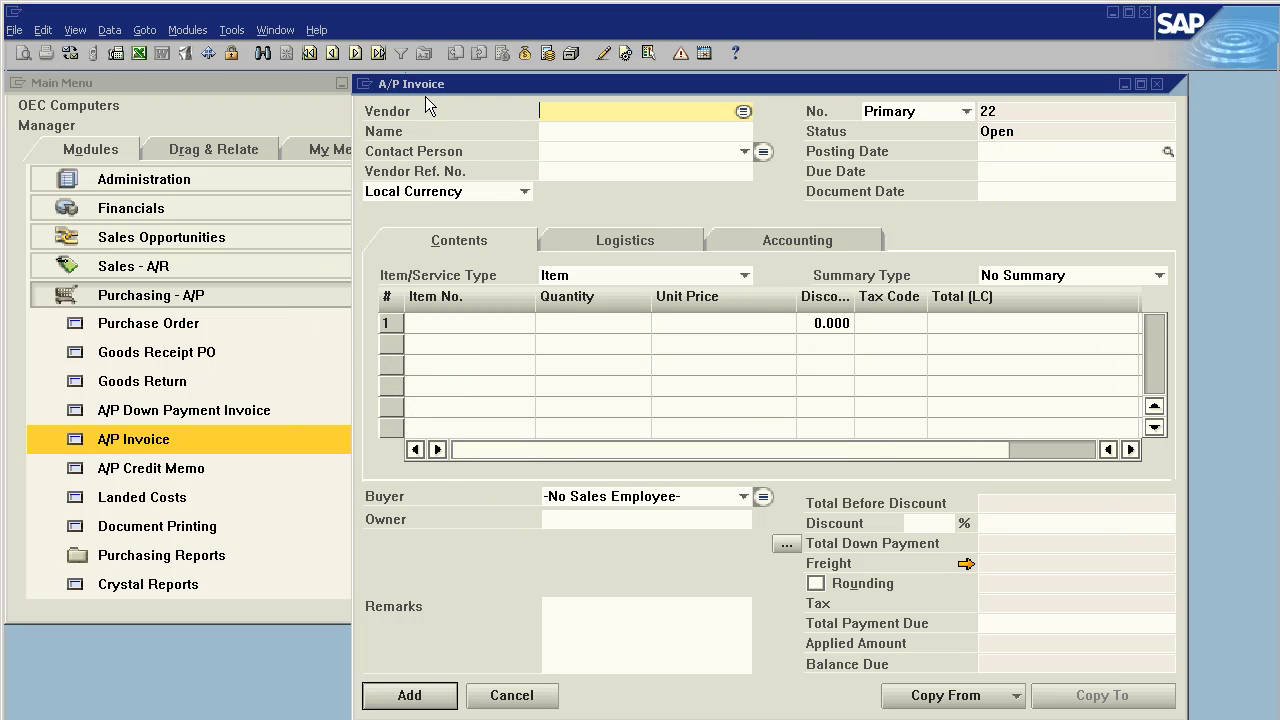
{"action": "left_click", "coordinate": [378, 52]}
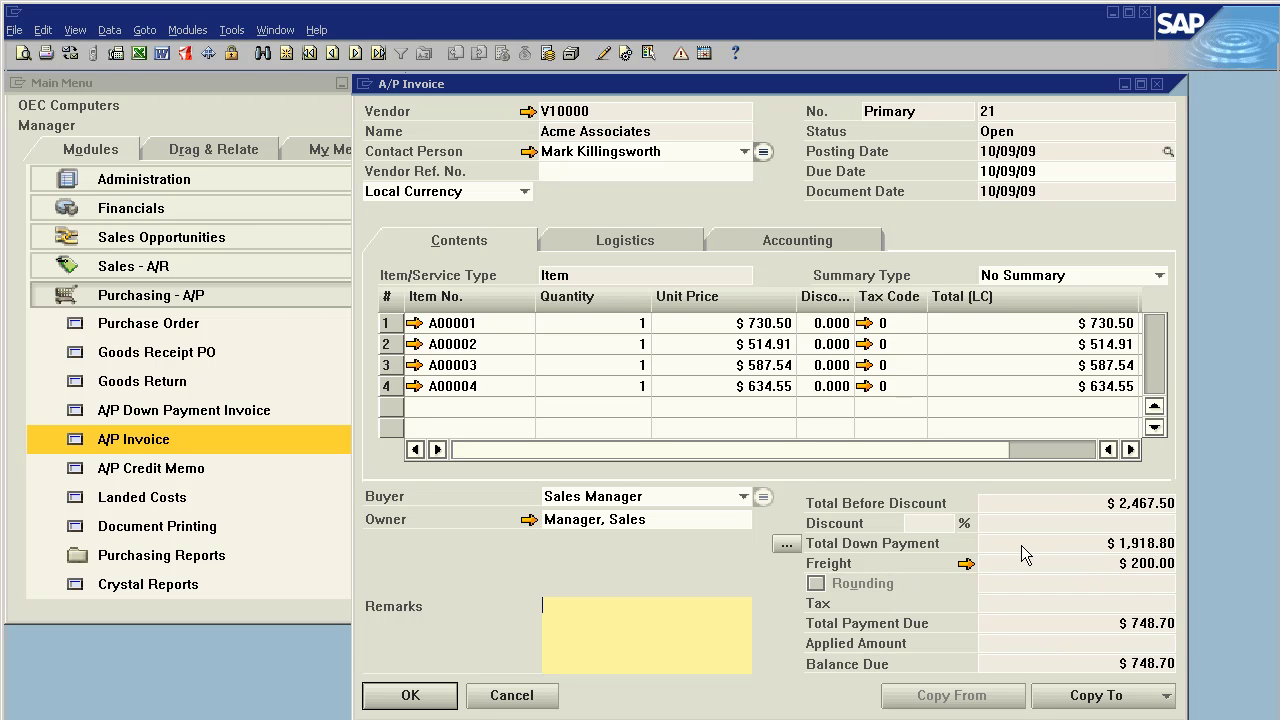
{"action": "left_click", "coordinate": [524, 700]}
{"action": "left_click", "coordinate": [173, 296]}
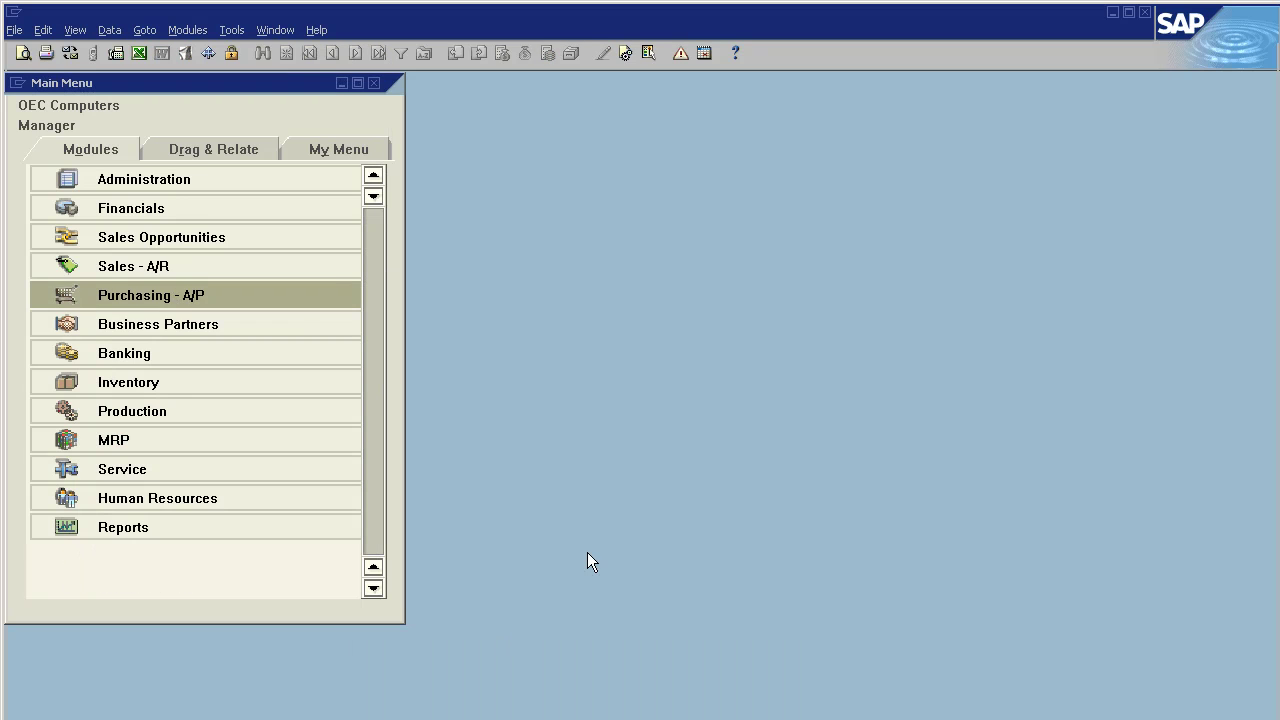